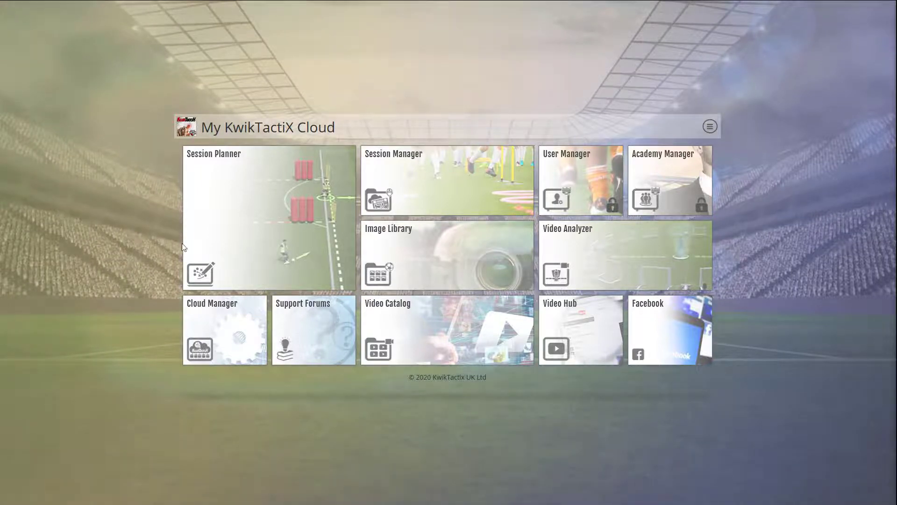
Open the Session Planner and load the canvas [3D]Field[FRONT][P].jpg from Football Canvas Pack > Fields > Blank > Style1.
left_click(220, 240)
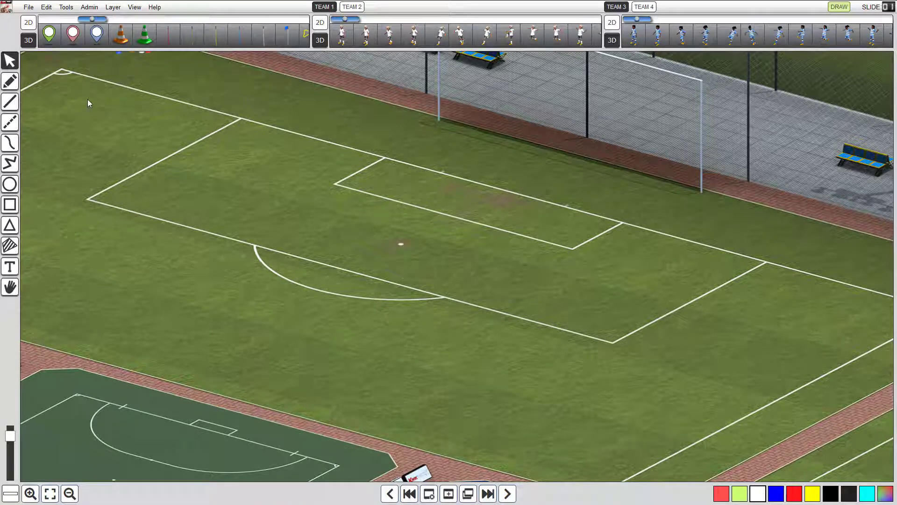
left_click(69, 8)
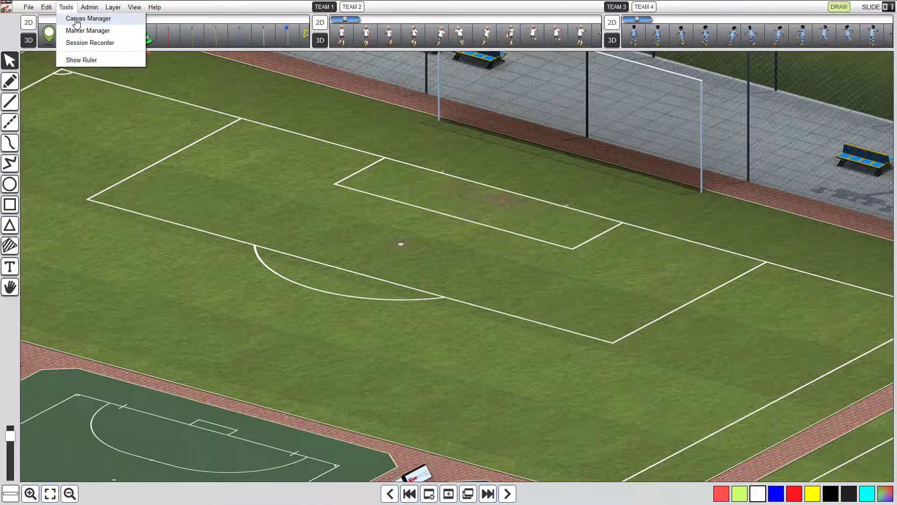
left_click(76, 19)
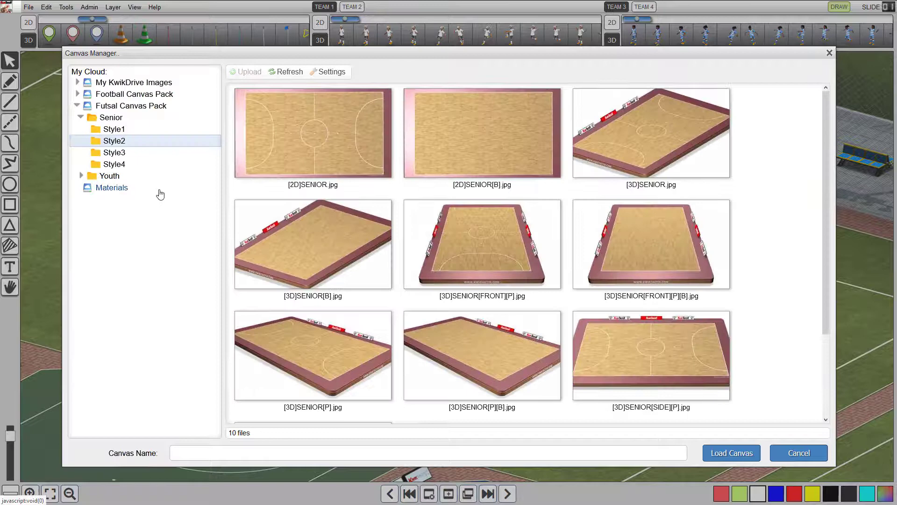
left_click(111, 94)
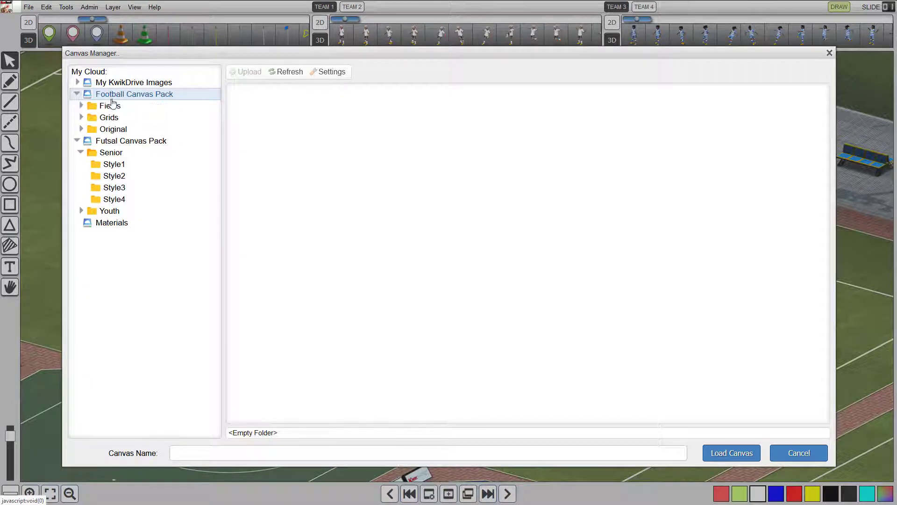
left_click(113, 105)
left_click(119, 119)
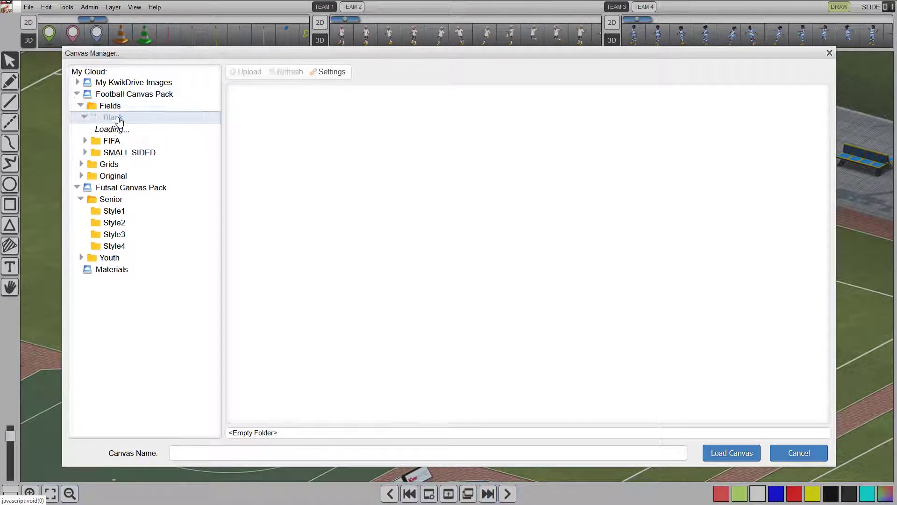
left_click(119, 133)
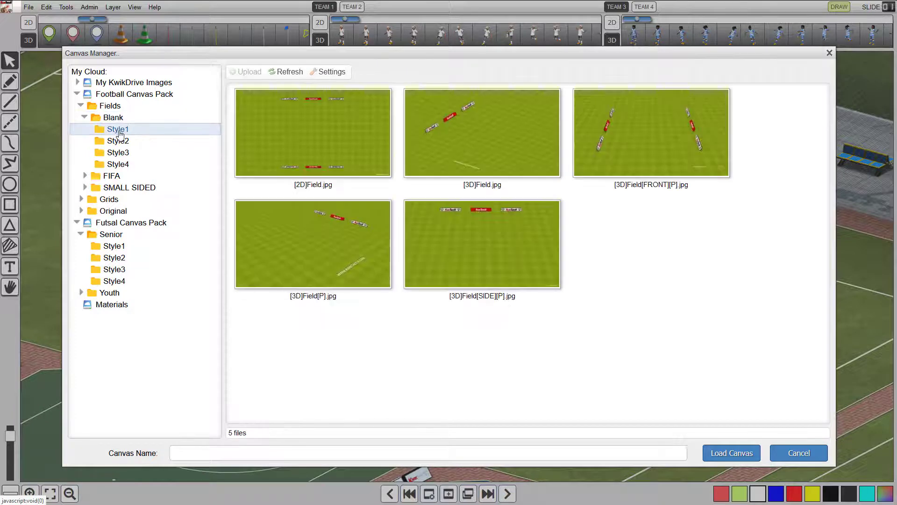
left_click(636, 157)
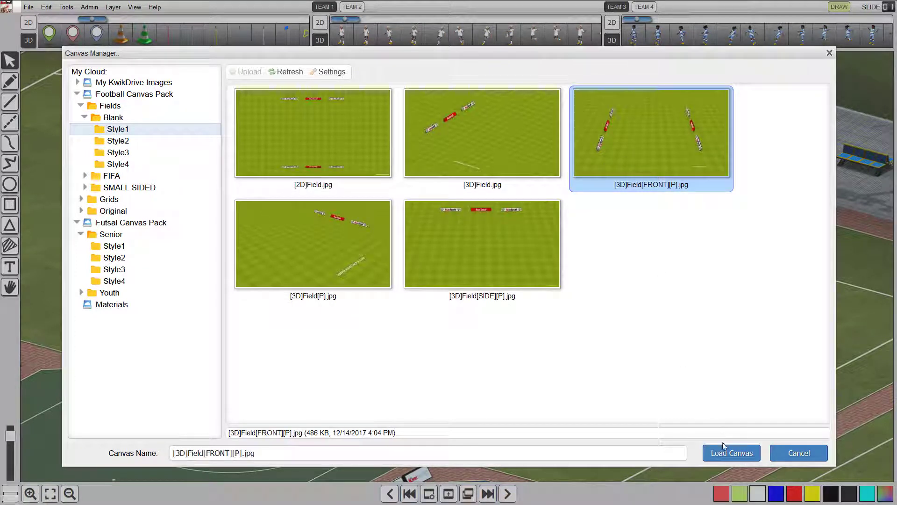
left_click(730, 453)
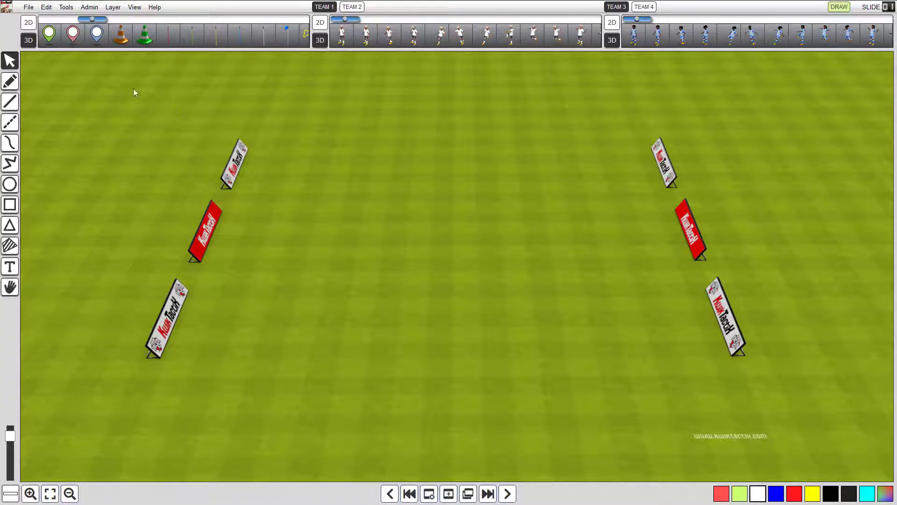
Place six orange cones on the pitch in two facing columns of three between the advertising boards.
left_click(120, 38)
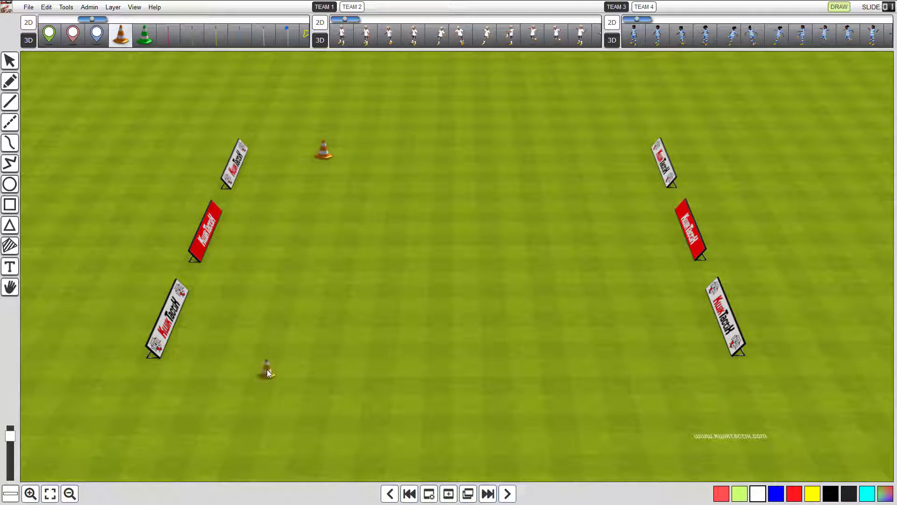
left_click(612, 372)
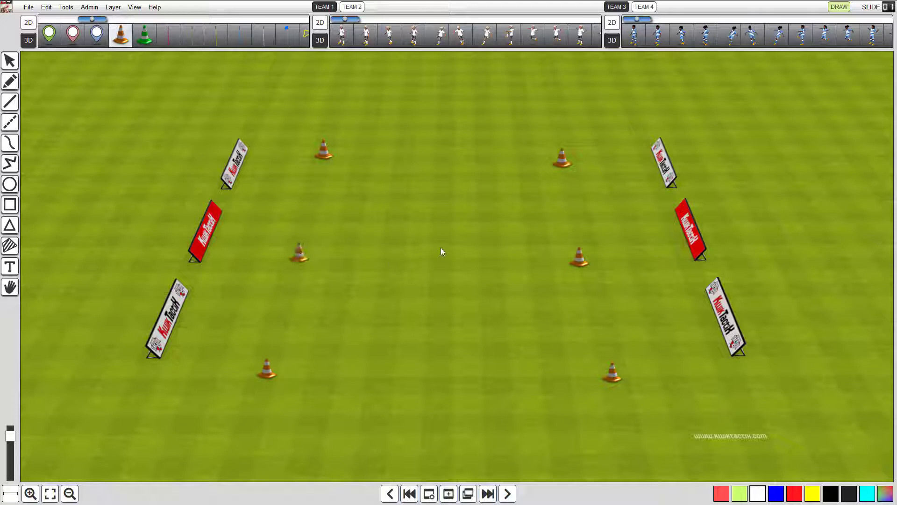
key("Escape")
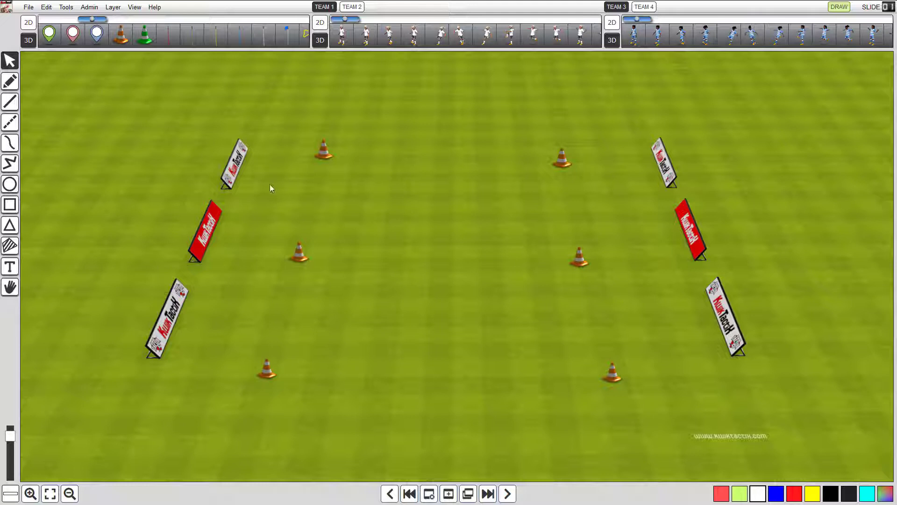
Draw a closed white polyline around the area, connecting the four corner cones.
left_click(10, 164)
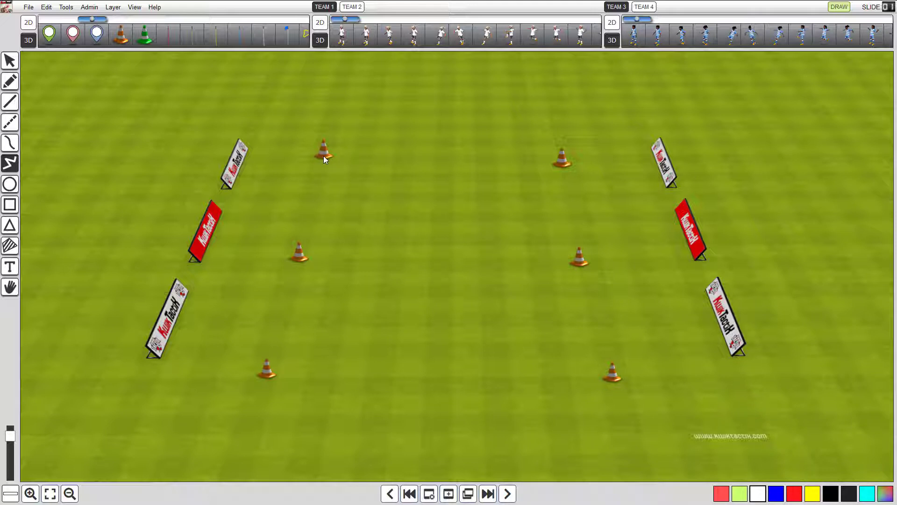
mouse_move(322, 159)
left_mouse_down()
mouse_move(266, 374)
mouse_move(564, 379)
mouse_move(512, 337)
mouse_move(415, 410)
mouse_move(427, 368)
mouse_move(461, 396)
mouse_move(481, 378)
mouse_move(609, 376)
left_mouse_up()
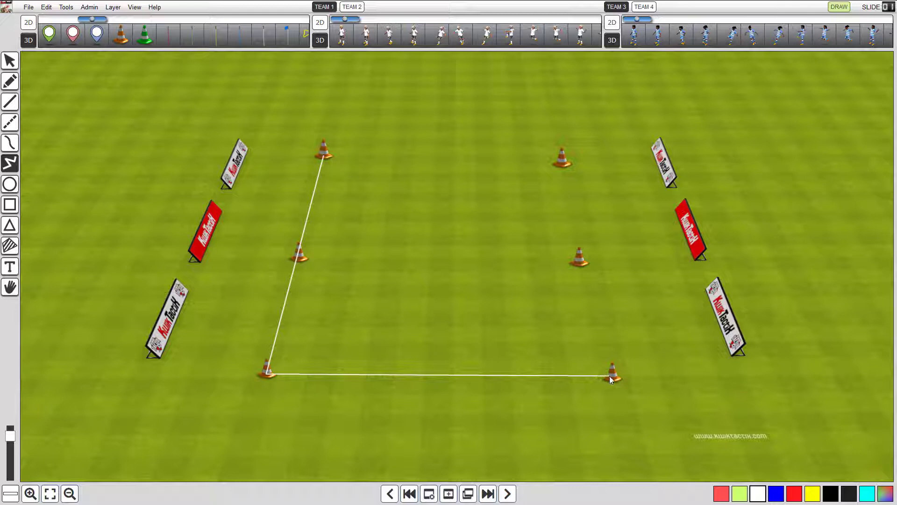
left_click(610, 375)
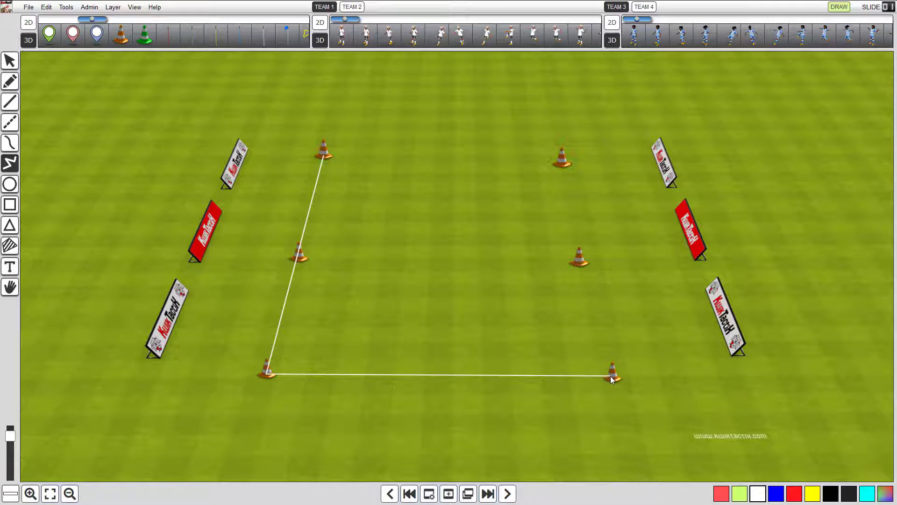
left_click(560, 159)
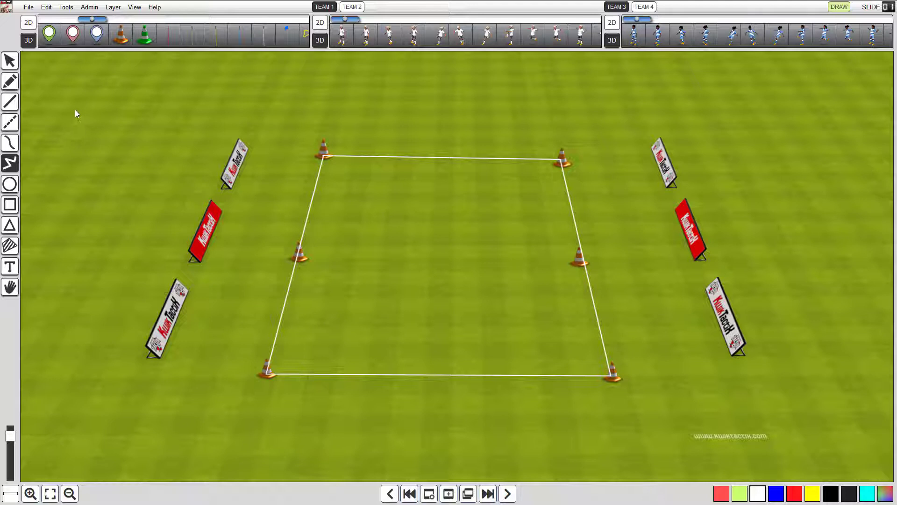
left_click(10, 61)
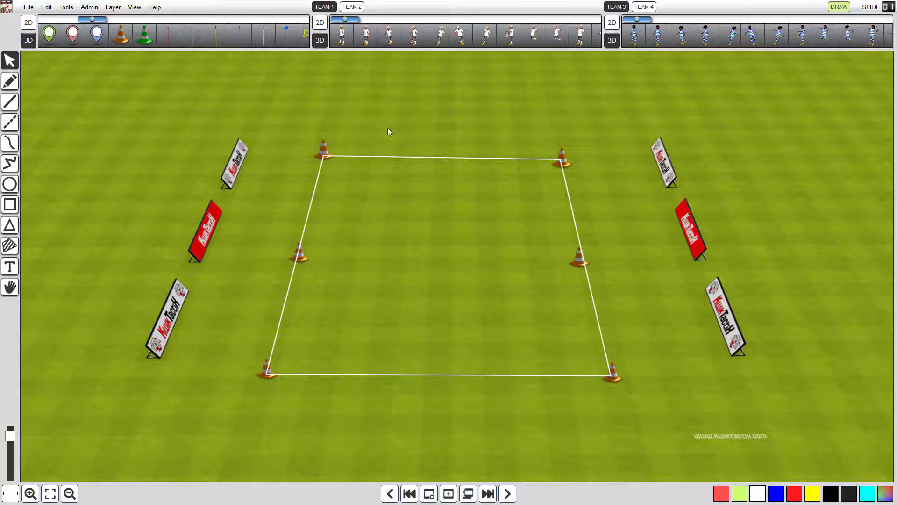
Fine-tune the outline's right-hand corner points so they sit on the far and near corner cones.
left_click(414, 157)
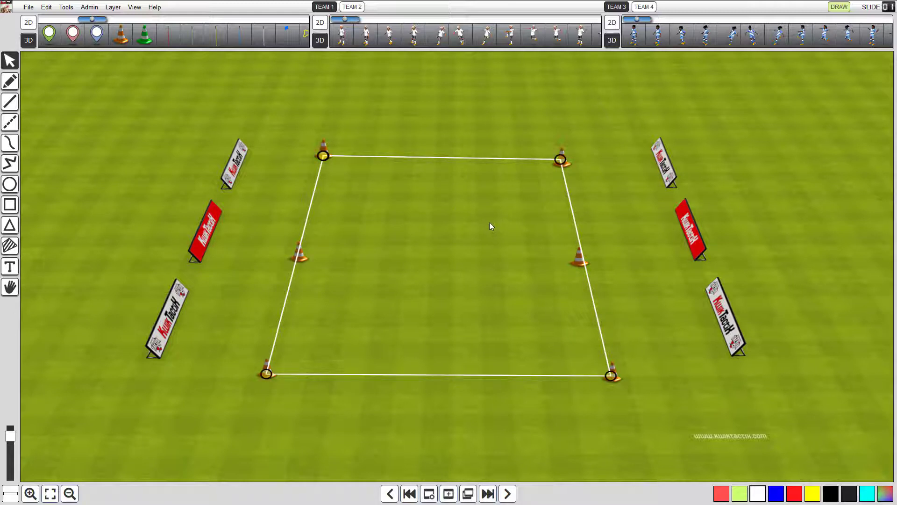
left_click_drag(561, 163, 558, 161)
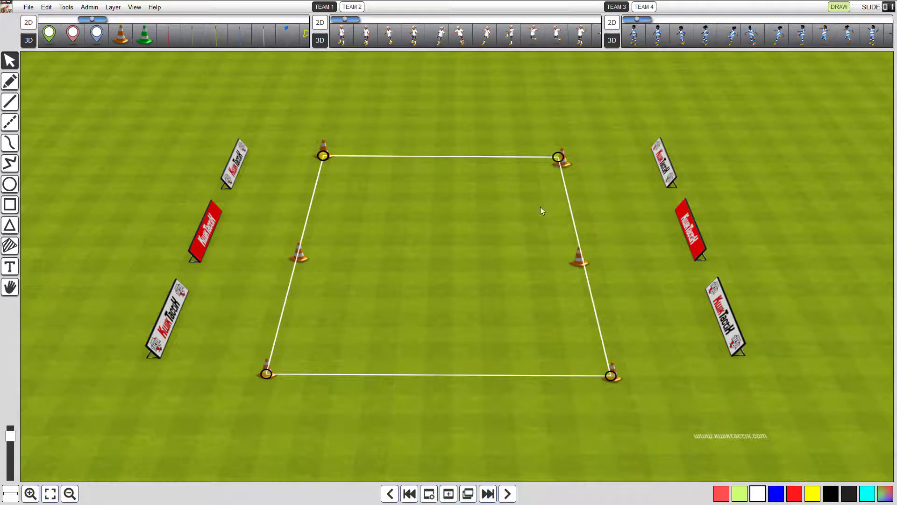
left_click(611, 380)
left_click(611, 380)
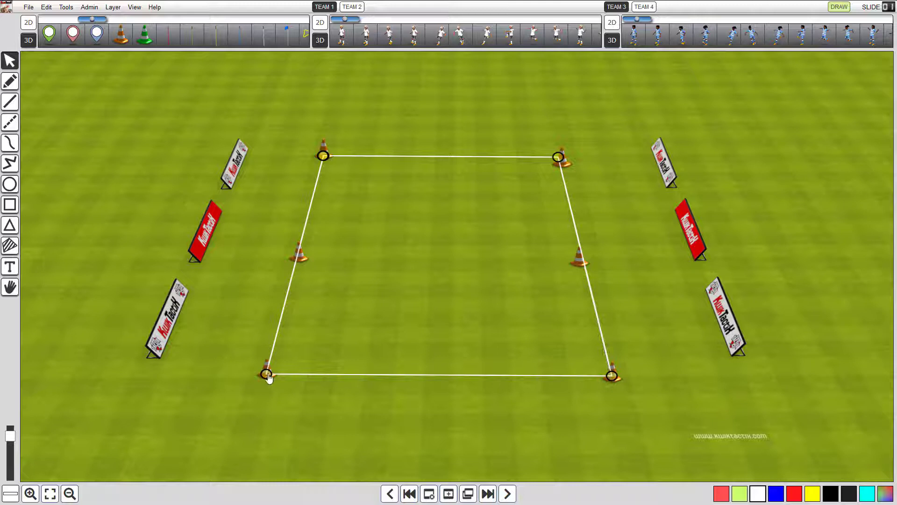
left_click(425, 308)
left_click(568, 178)
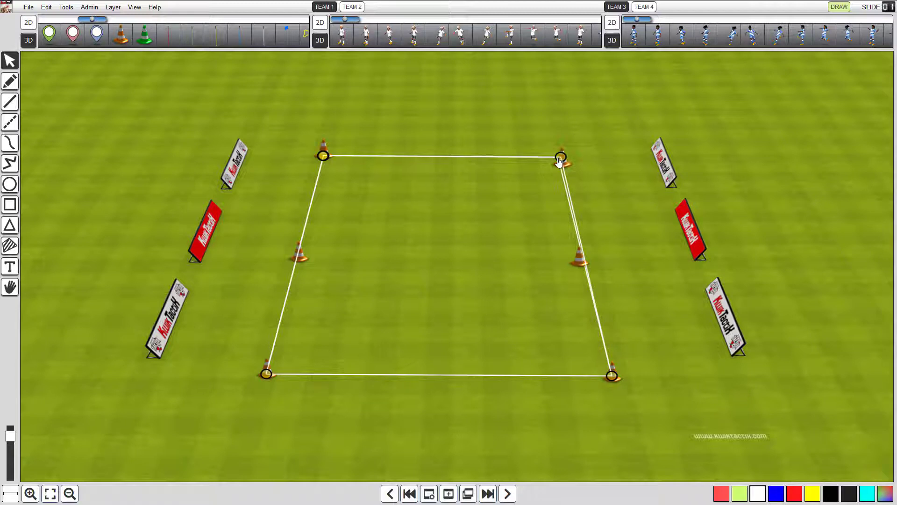
left_click(559, 161)
left_click(482, 224)
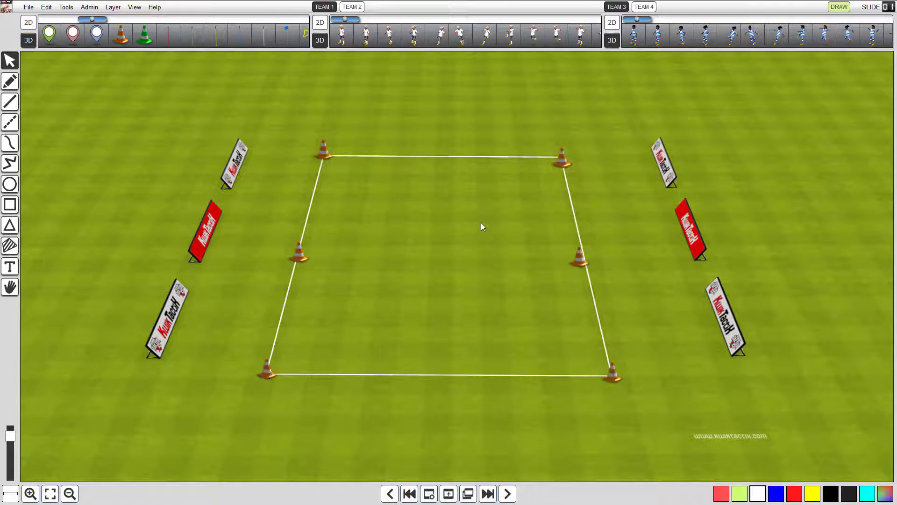
left_click(564, 182)
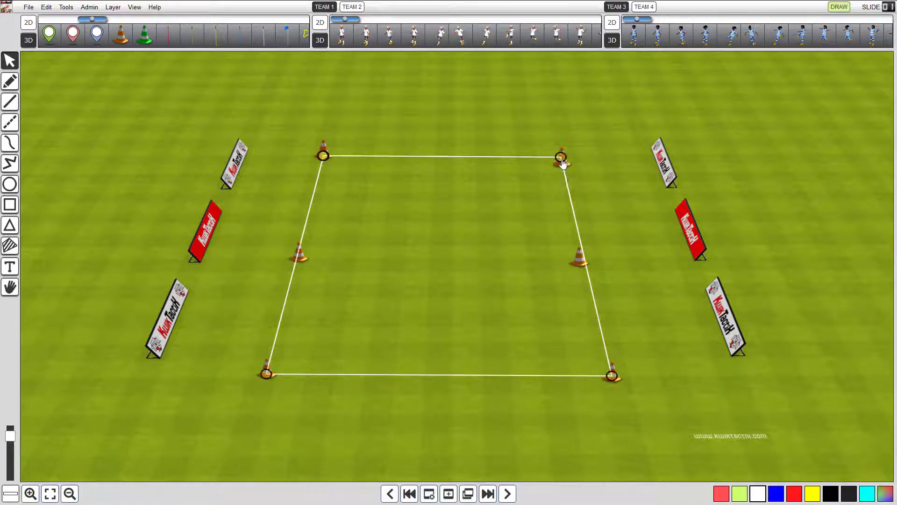
left_click_drag(564, 158, 565, 161)
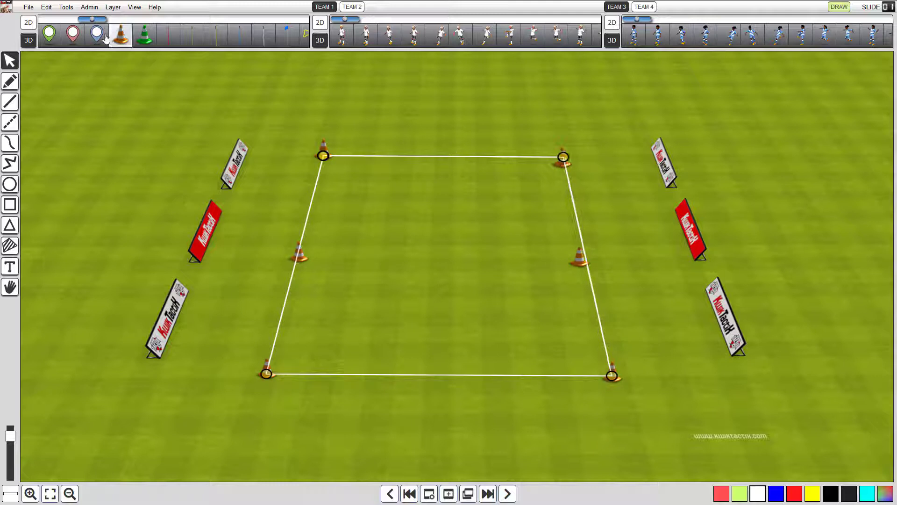
Move the outline's layer to the bottom, behind the cones, and deselect it.
left_click(108, 8)
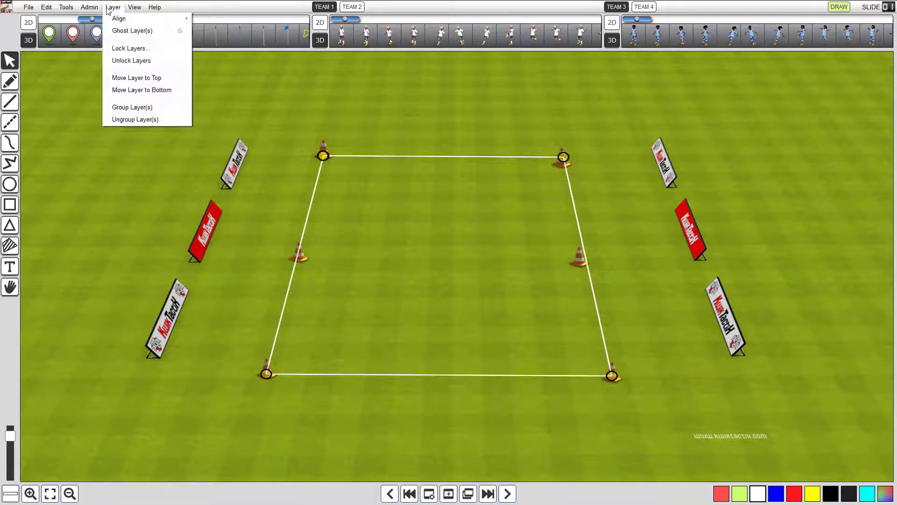
left_click(138, 90)
left_click(431, 251)
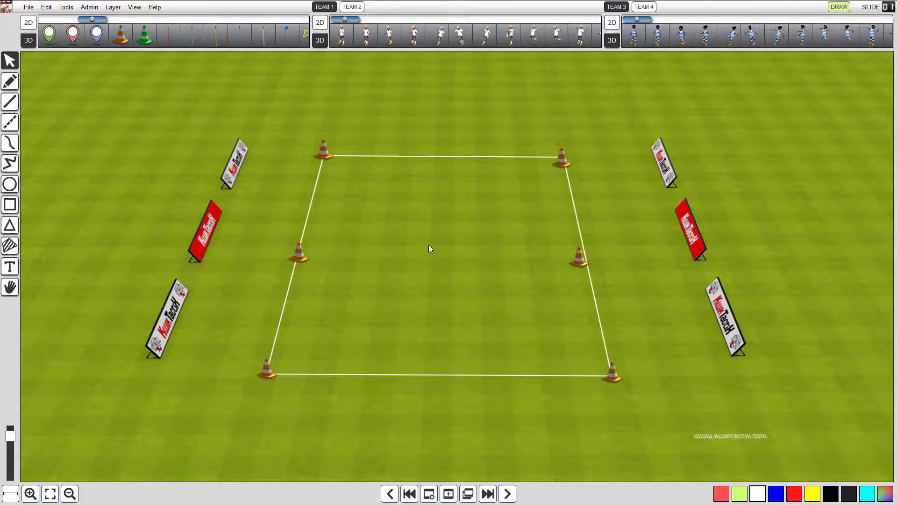
Reposition the corner and middle cones so they sit on the white outline, with the two middle cones level with each other.
left_click(563, 159)
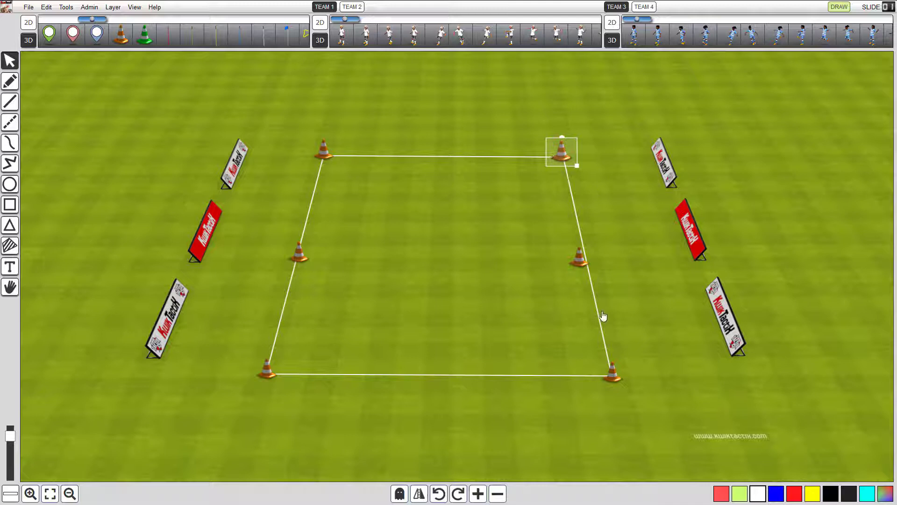
left_click(613, 379)
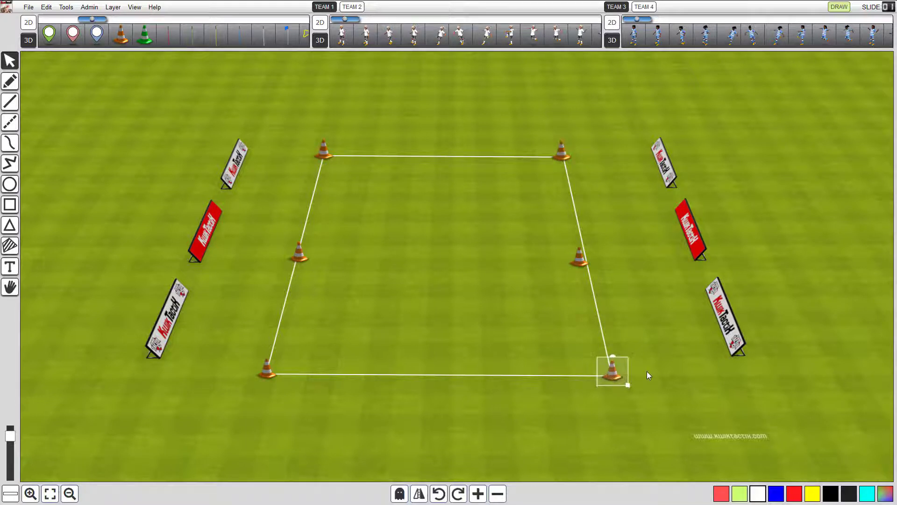
left_click(261, 372)
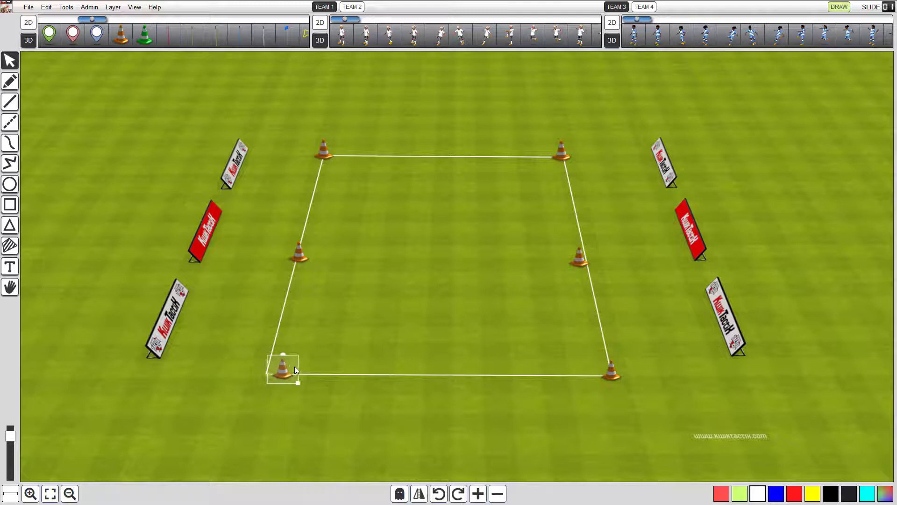
left_click(303, 259)
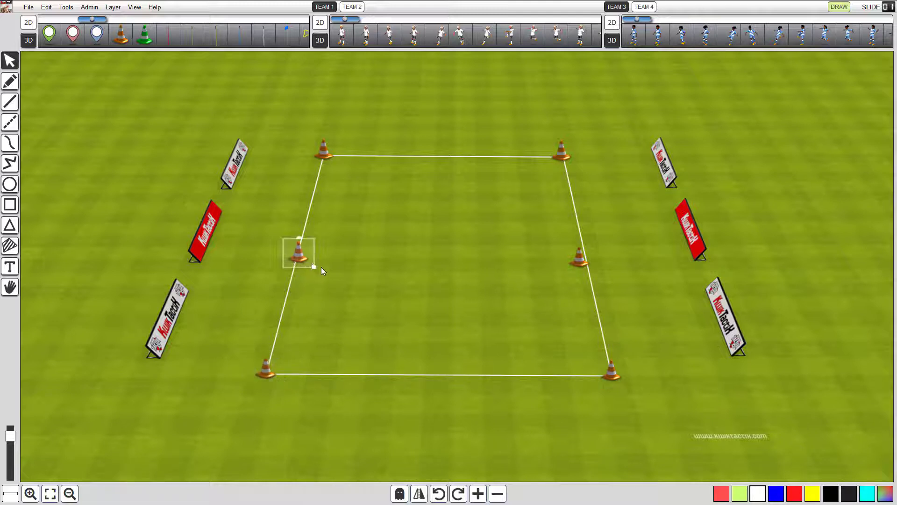
left_click(589, 266)
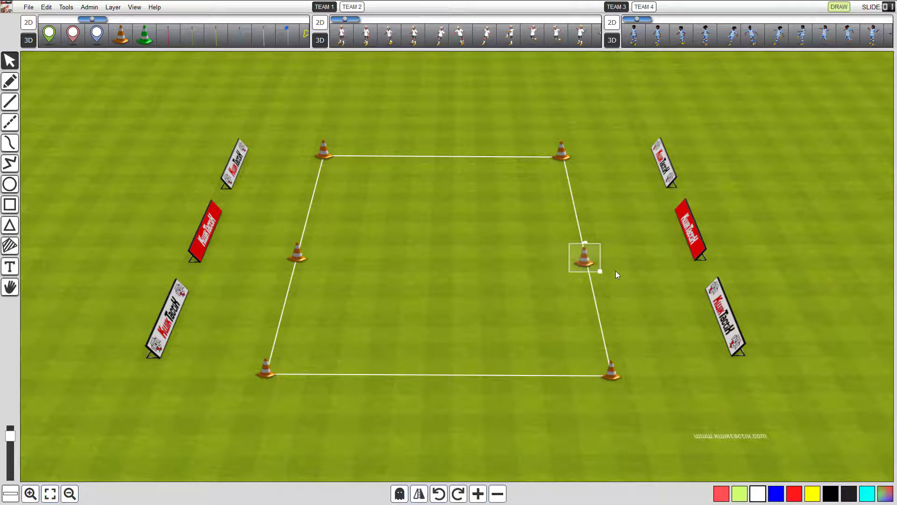
left_click(299, 262)
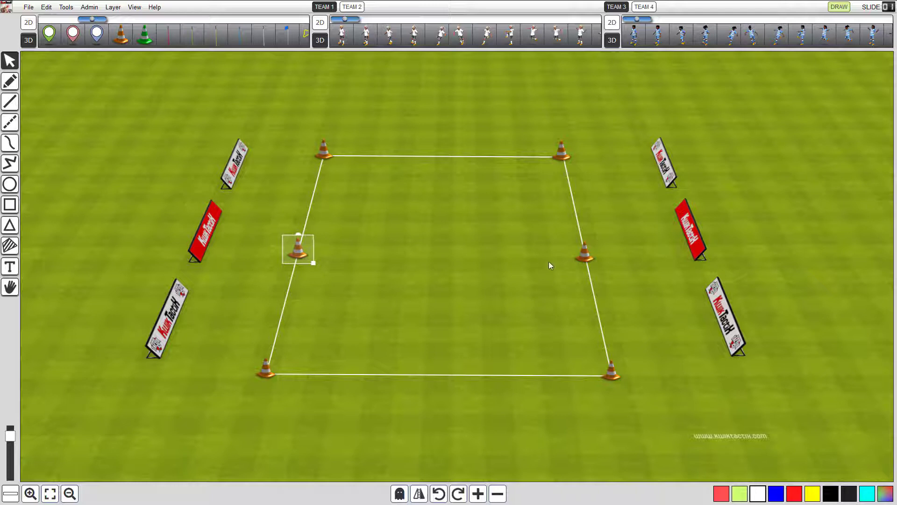
left_click(585, 256)
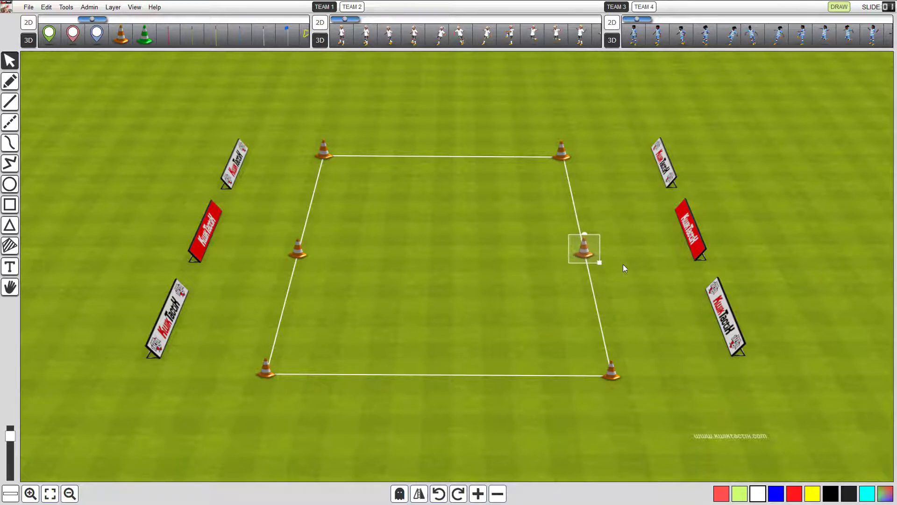
left_click(623, 264)
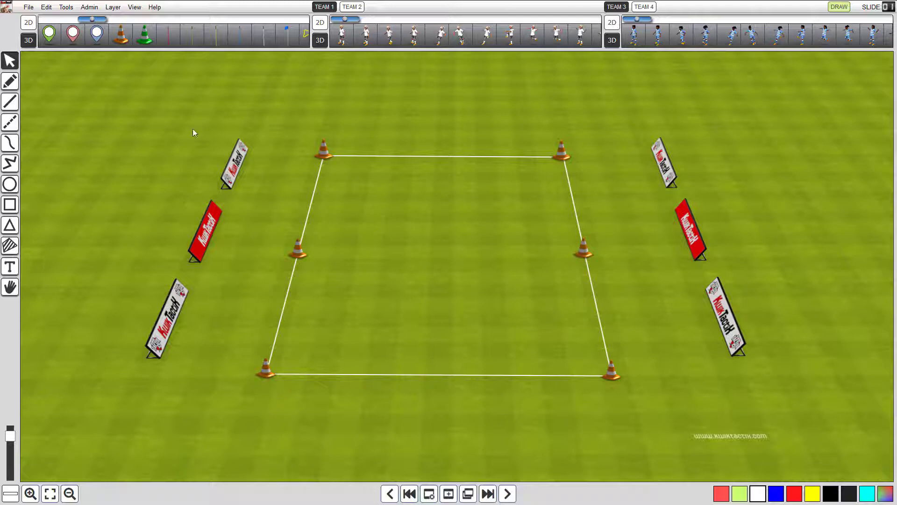
Start exporting the full slide to the image library and create a Canvas Templates subfolder under My KwikDrive Images.
left_click(28, 7)
left_click(54, 91)
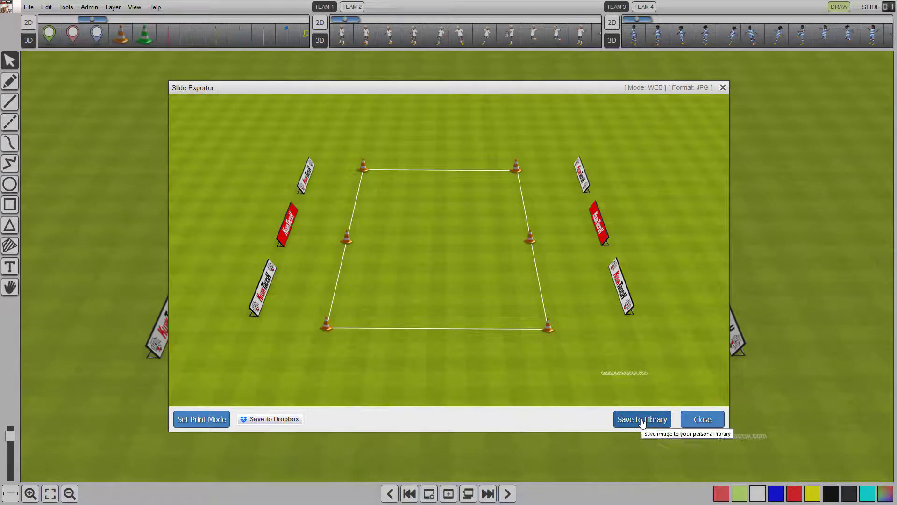
left_click(642, 419)
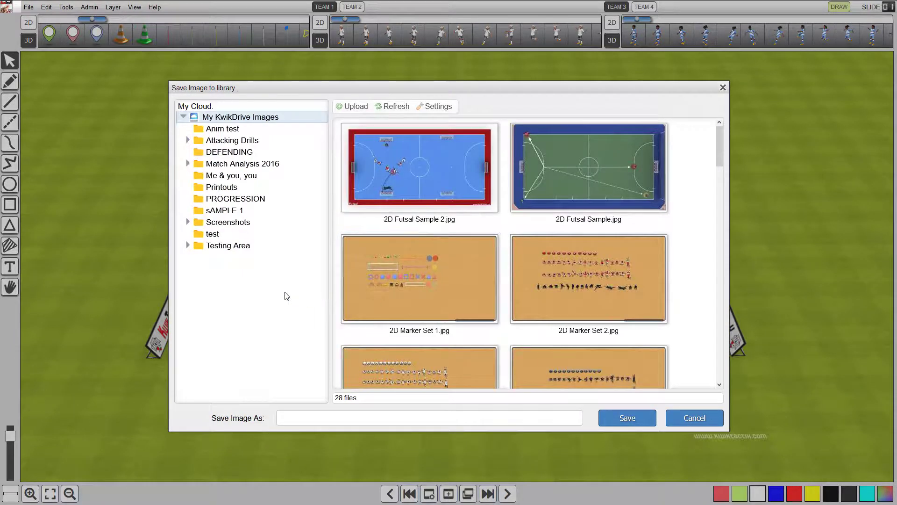
right_click(229, 117)
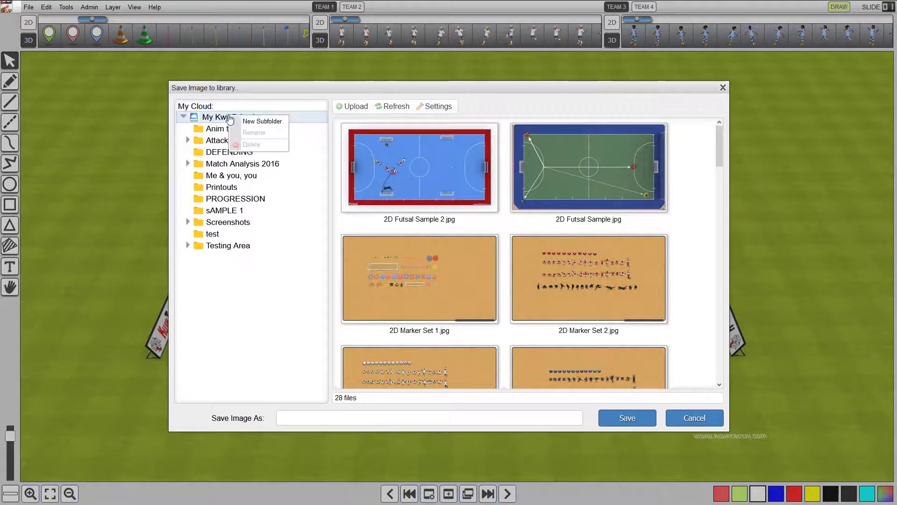
left_click(245, 122)
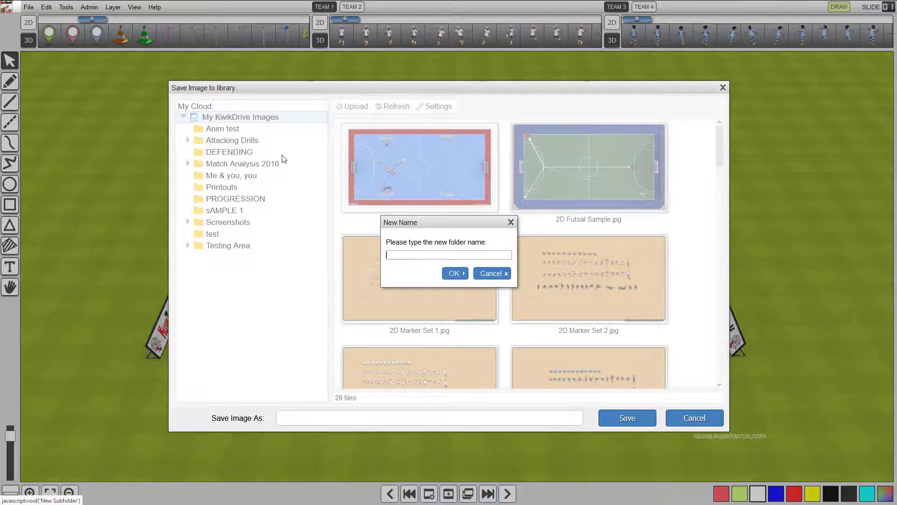
type("Canvas Templates")
left_click(455, 273)
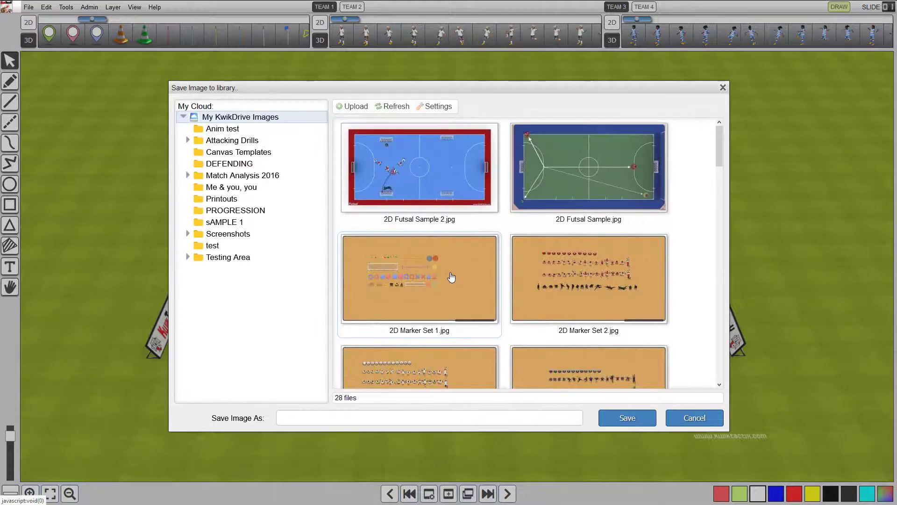
Save the exported image in the Canvas Templates folder as Ground Template 1.
left_click(240, 155)
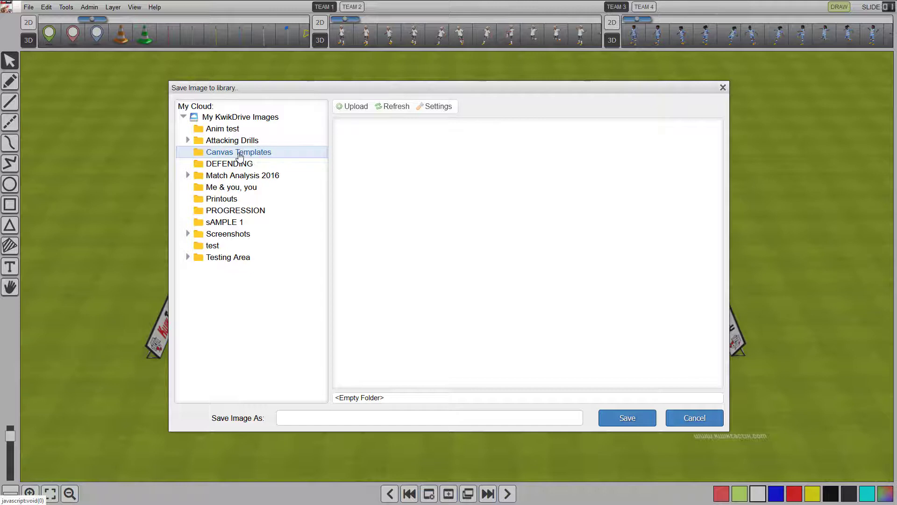
left_click(302, 418)
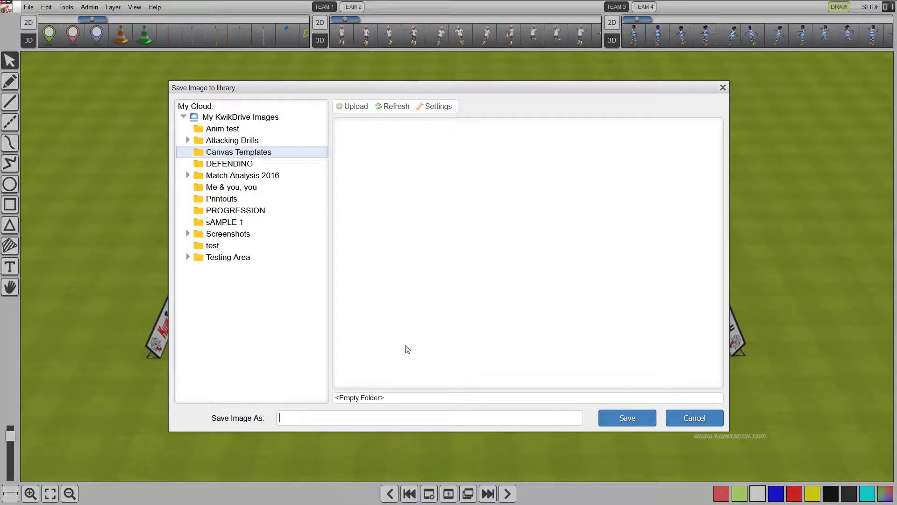
type("Ground Template 1")
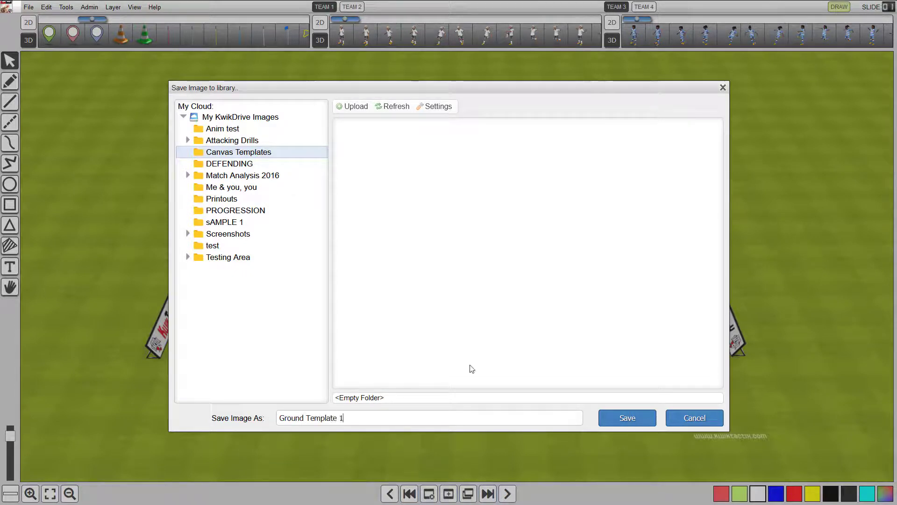
left_click(626, 419)
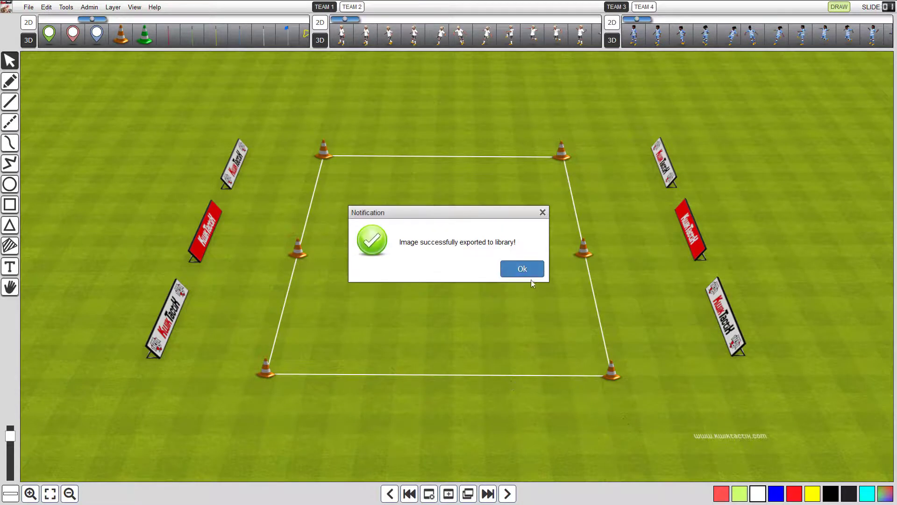
left_click(525, 275)
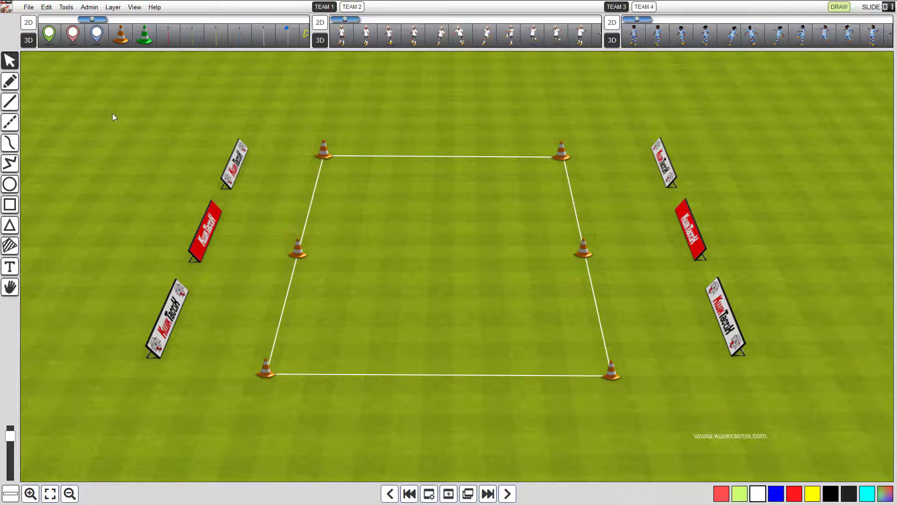
Draw a straight white line across the area between the two middle cones and shift it slightly upward.
left_click(10, 100)
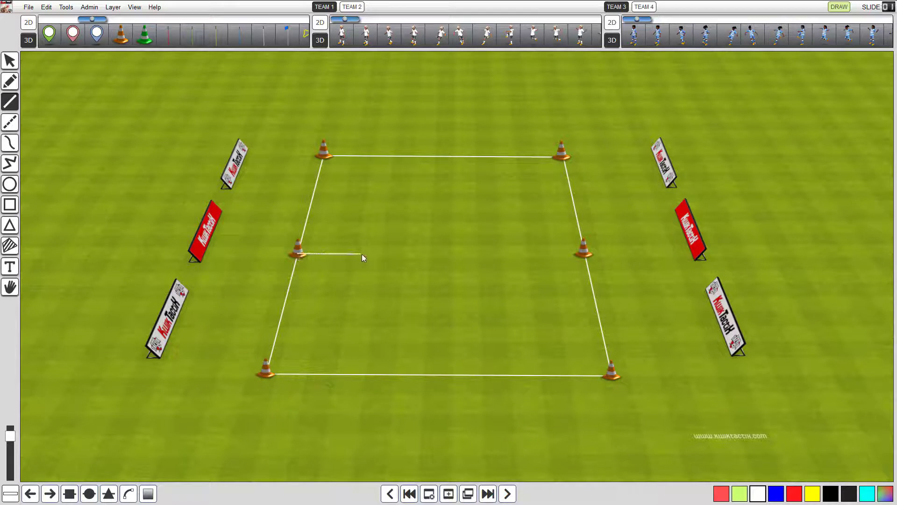
mouse_move(361, 254)
left_mouse_down()
mouse_move(478, 267)
mouse_move(584, 254)
left_mouse_up()
left_click(11, 62)
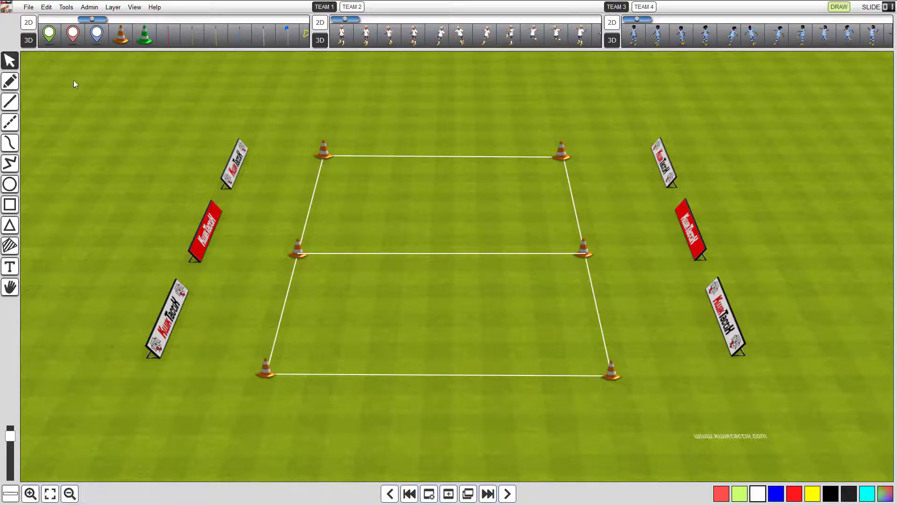
left_click(413, 255)
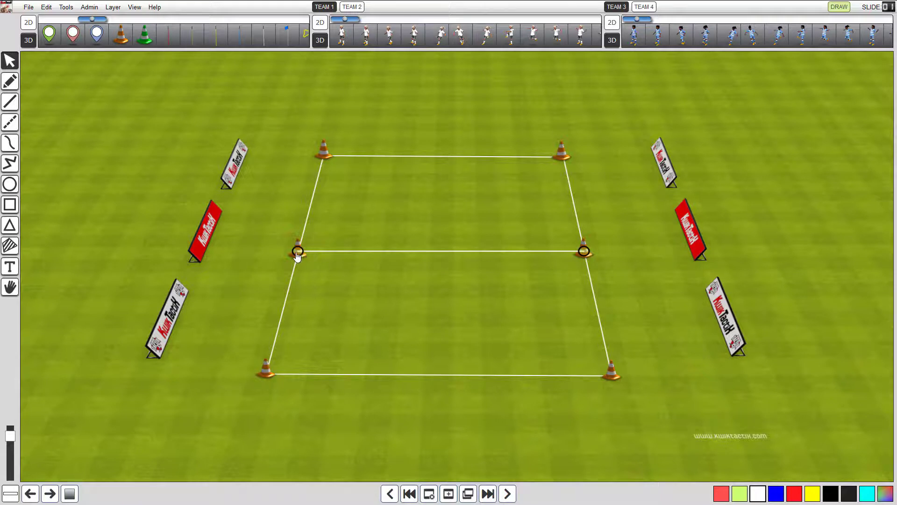
left_click(334, 266)
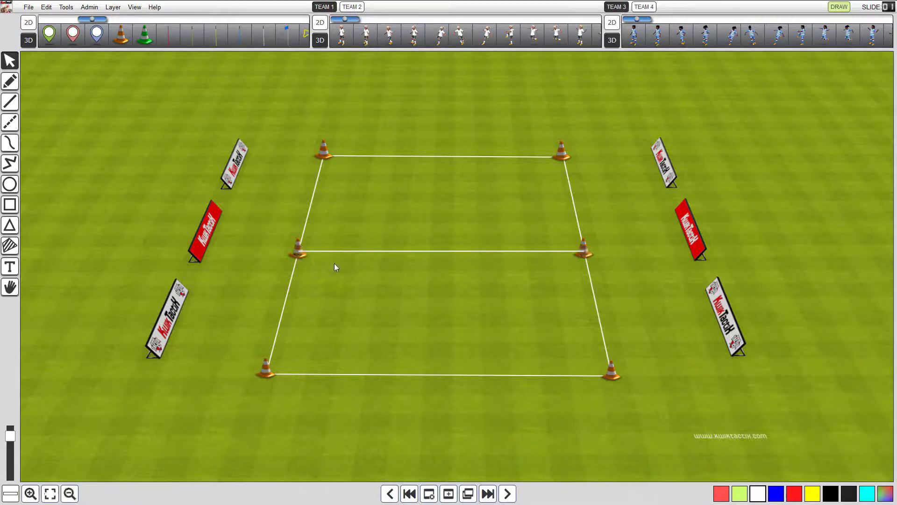
Move the layers of both middle cones to the top, in front of the dividing line.
left_click(298, 248)
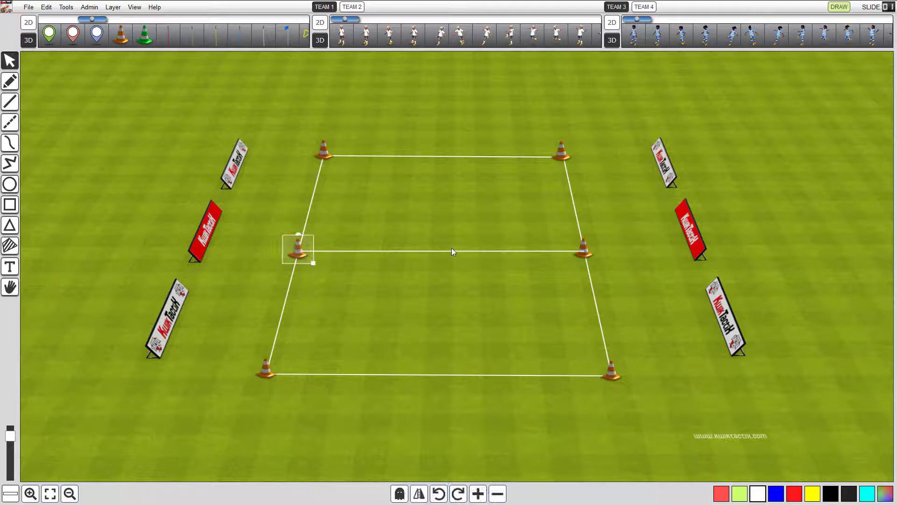
left_click(583, 248, "shift")
left_click(542, 256)
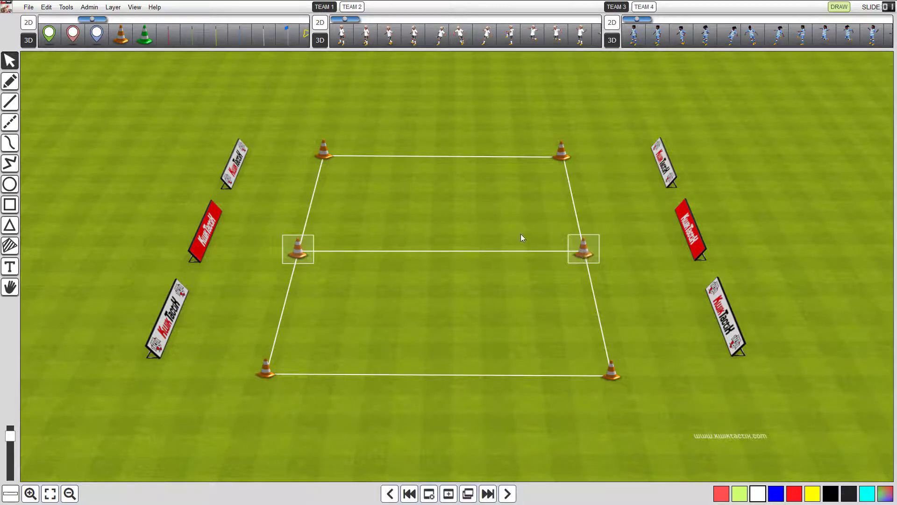
left_click(322, 176)
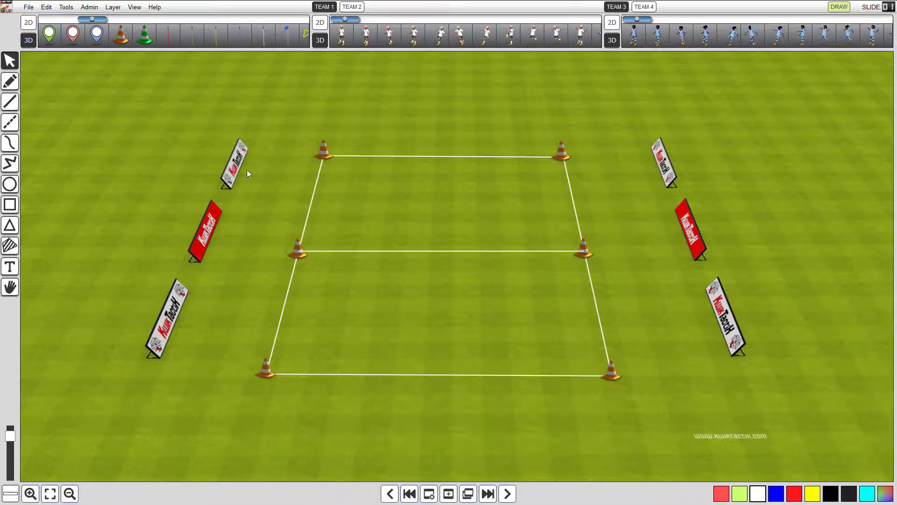
left_click(112, 8)
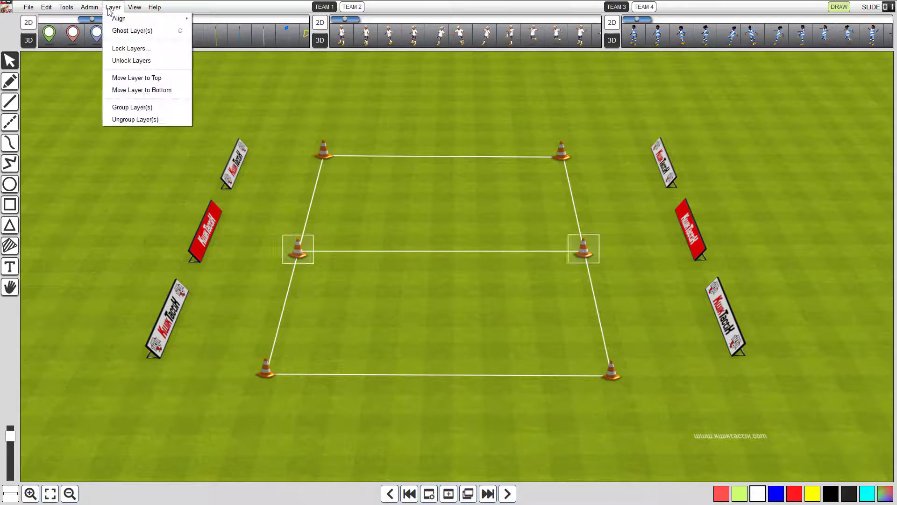
left_click(144, 79)
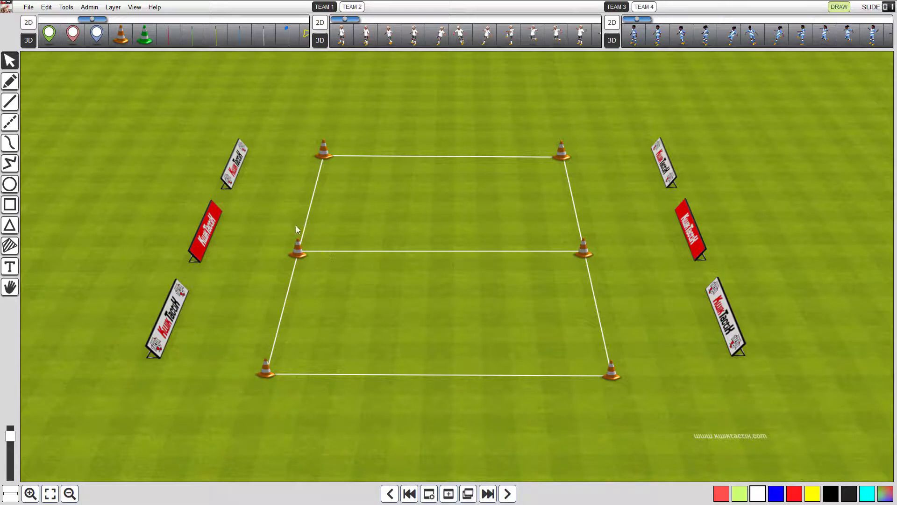
Nudge the two middle cones slightly upward together so their bases sit on the dividing line.
left_click(298, 248)
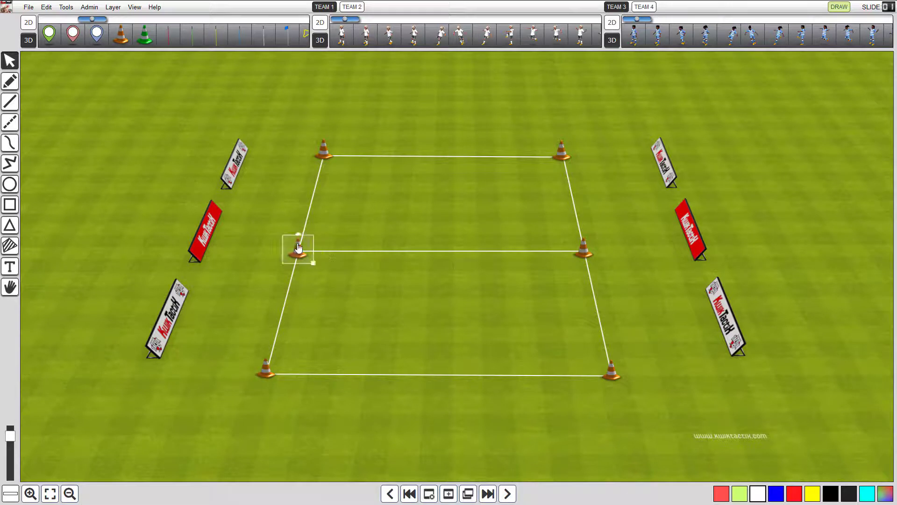
left_click(583, 249, "shift")
left_click(614, 254)
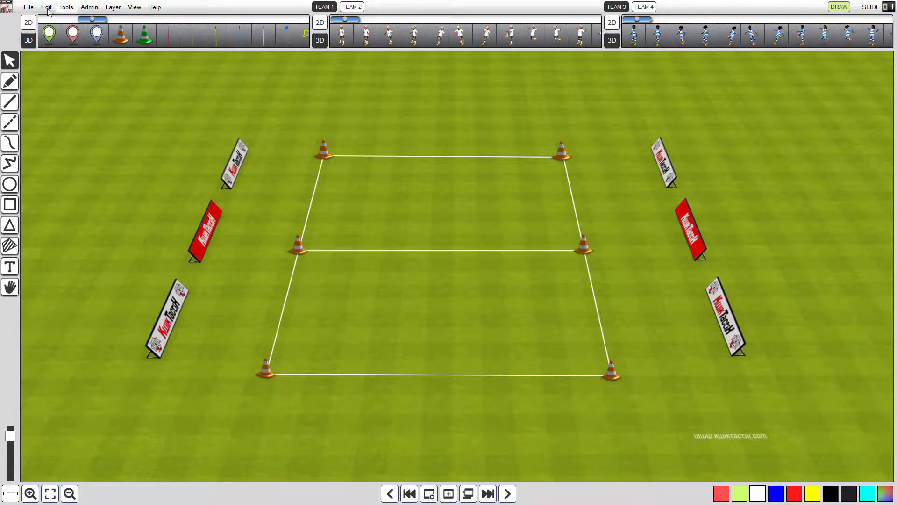
Export the full slide to the library's Canvas Templates folder as Ground Template 2.
left_click(29, 7)
left_click(60, 90)
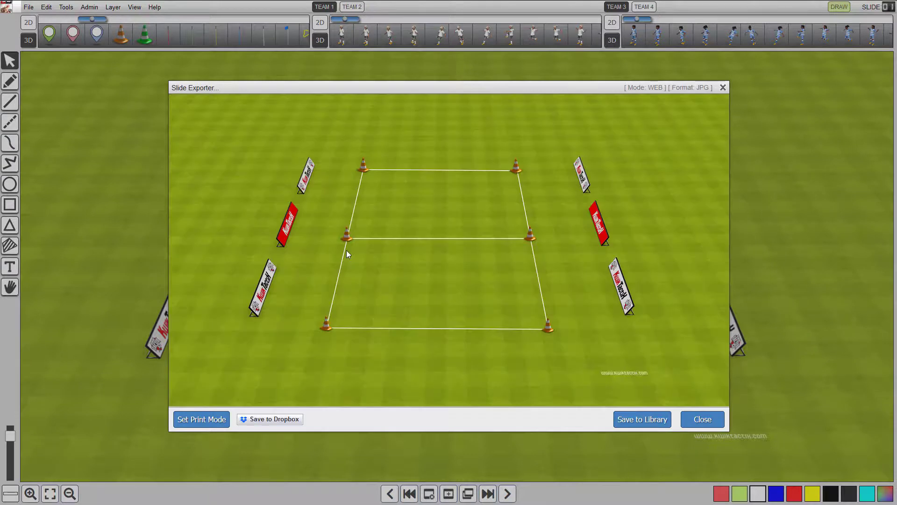
left_click(649, 422)
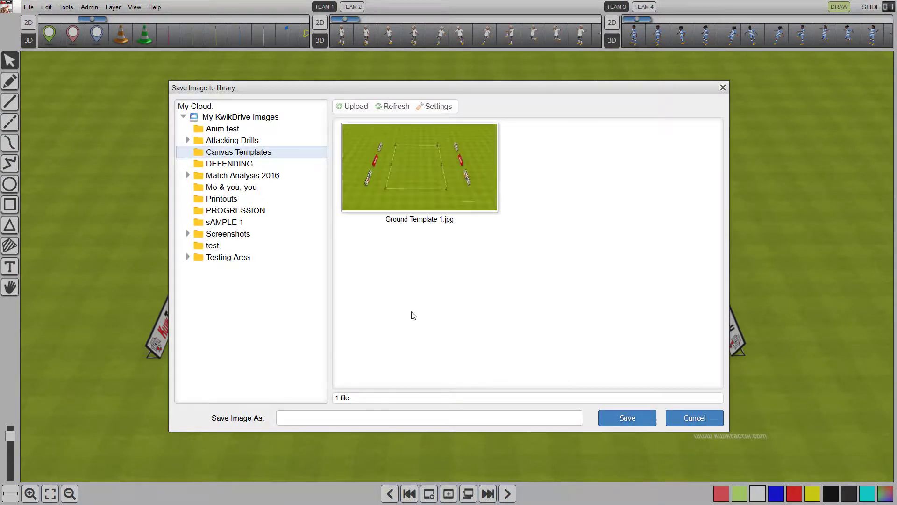
left_click(306, 417)
type("Ground Template 2")
left_click(628, 417)
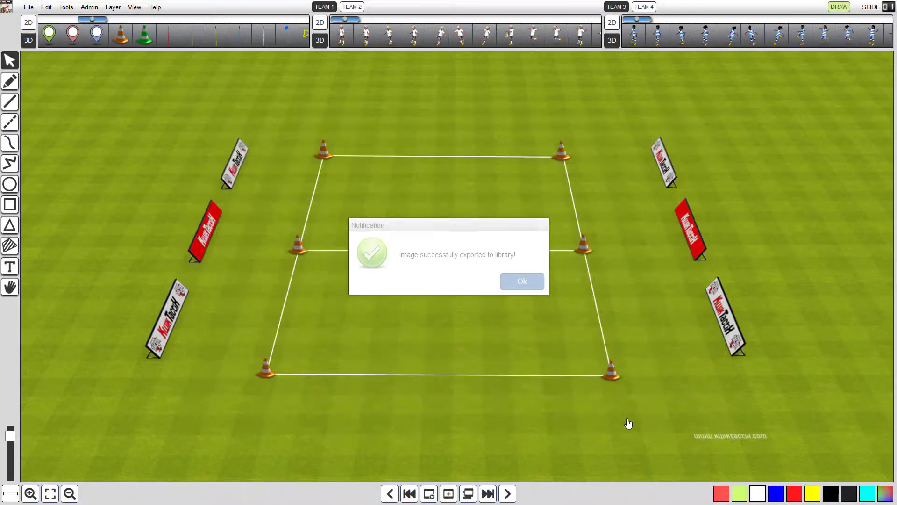
left_click(524, 270)
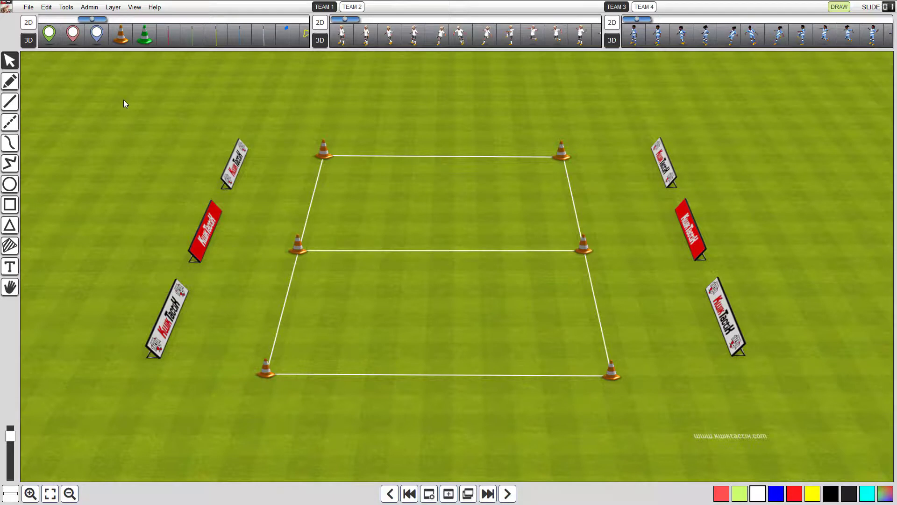
Save the project in the top-level My KwikDrive Projects folder under the name Canvas Ground Template.
left_click(28, 7)
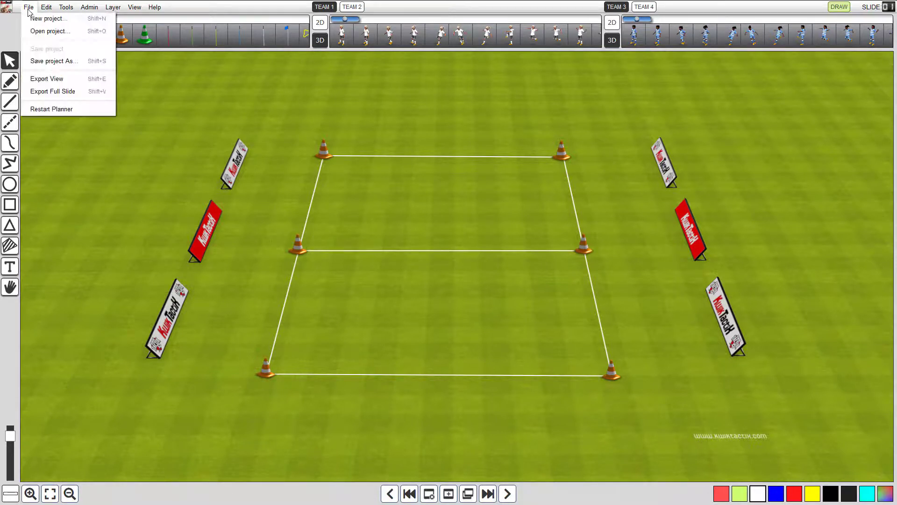
left_click(52, 61)
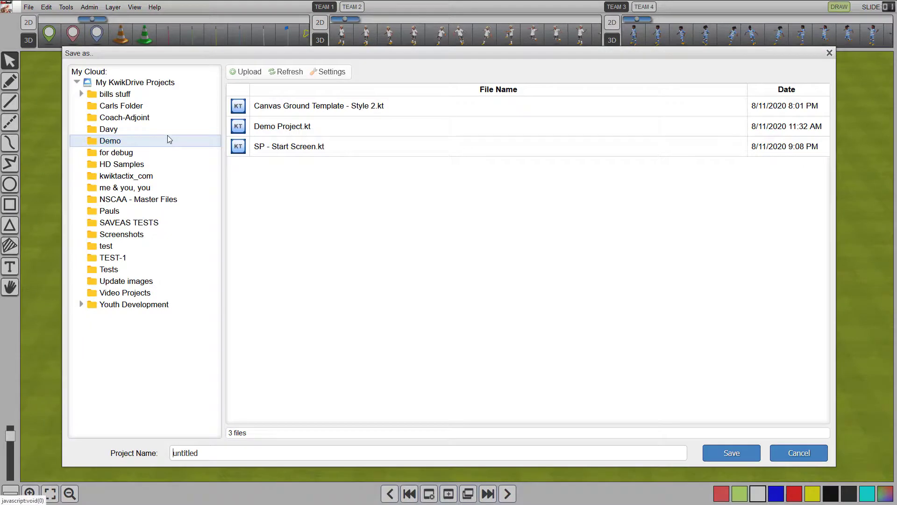
left_click(129, 87)
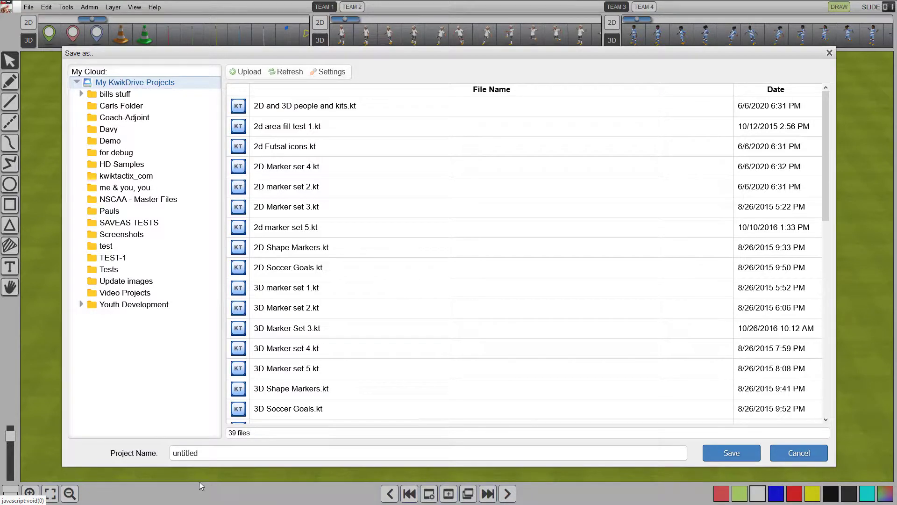
double_click(185, 452)
type("Can")
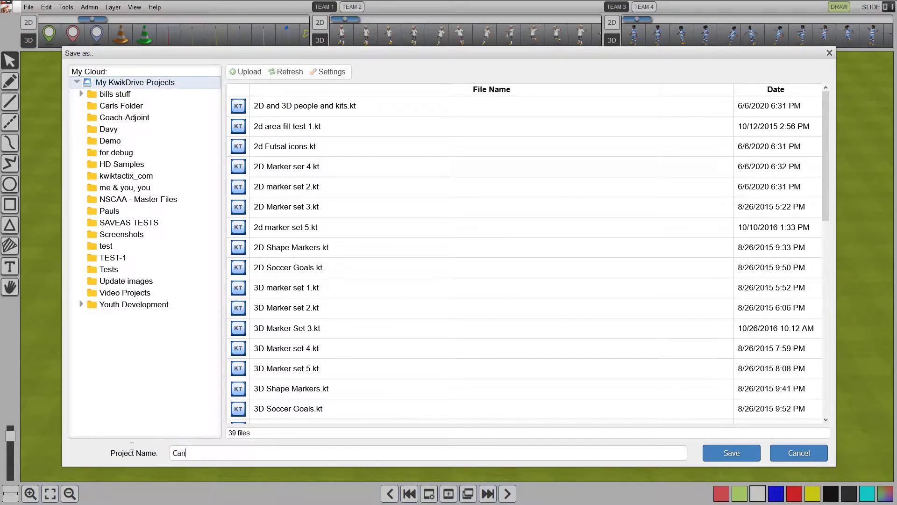
type("vas Ground Template")
key("Return")
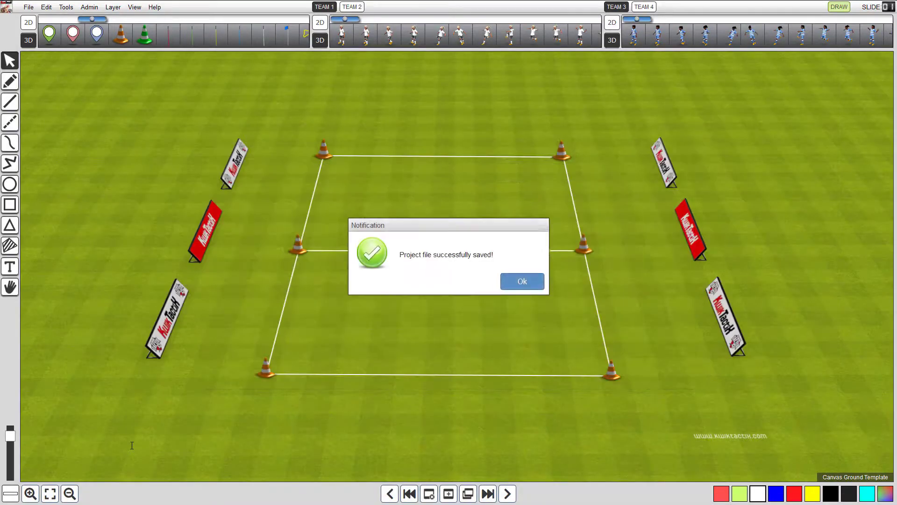
left_click(532, 268)
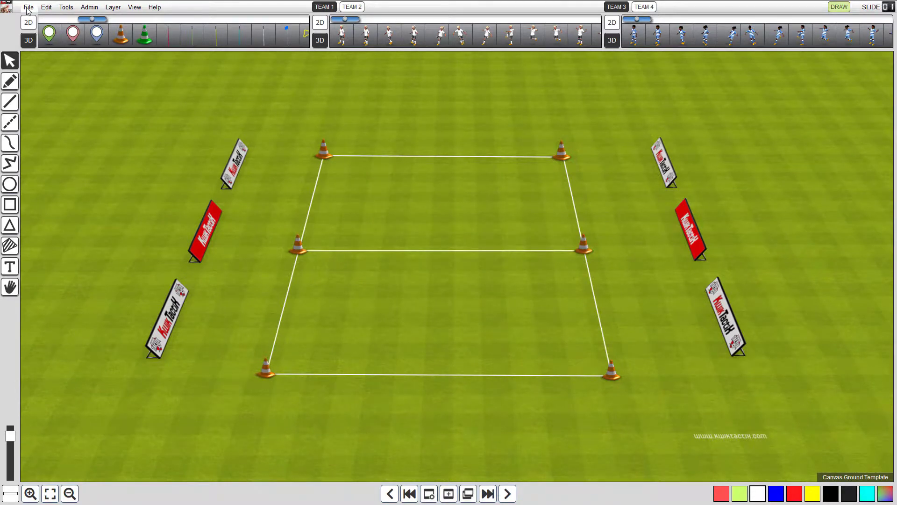
Create a new project with the default name untitled.
left_click(28, 9)
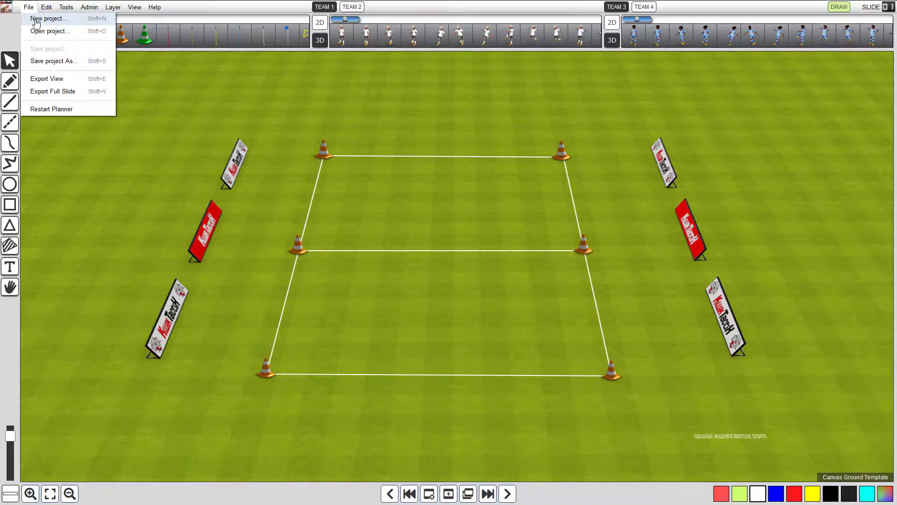
left_click(36, 19)
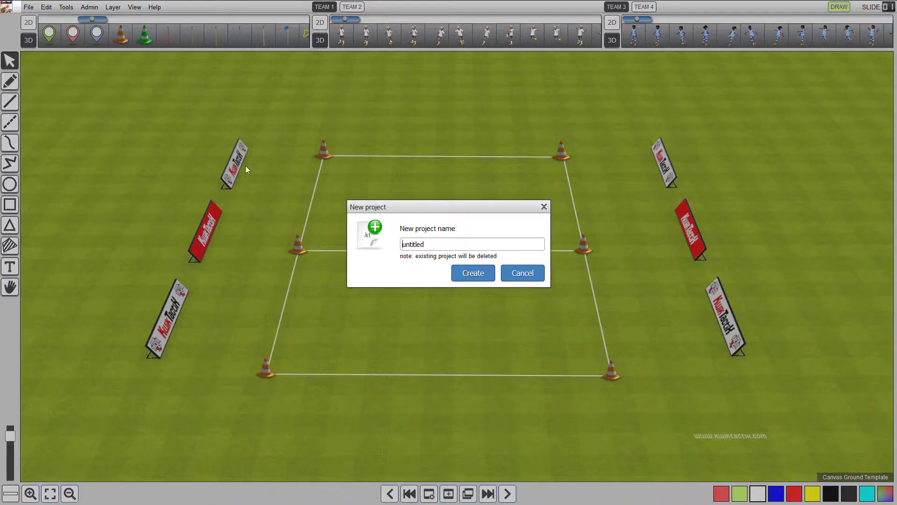
left_click(472, 276)
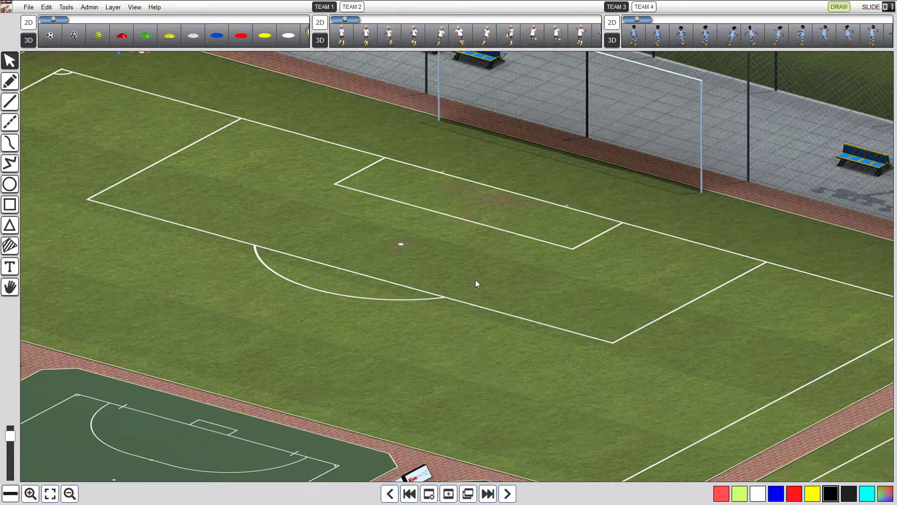
Load Ground Template 1.jpg from the Canvas Templates folder of My KwikDrive Images as the project's canvas.
left_click(65, 7)
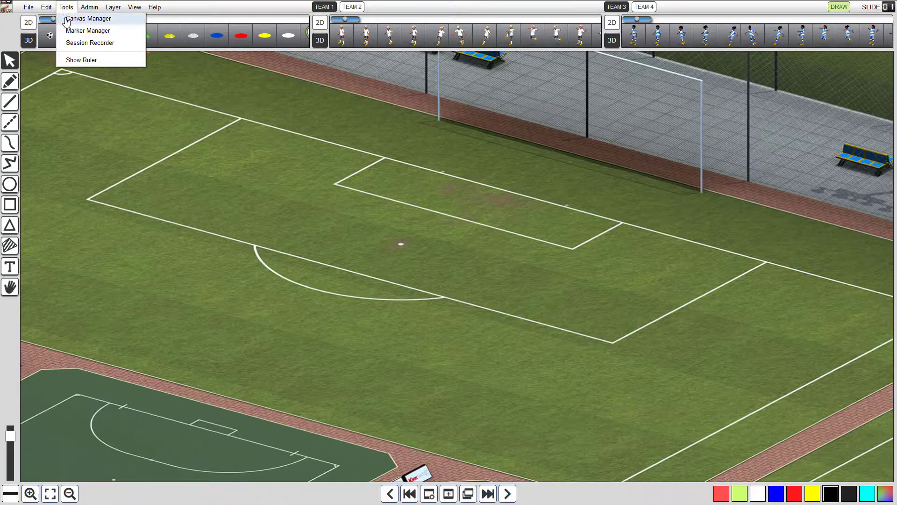
left_click(66, 19)
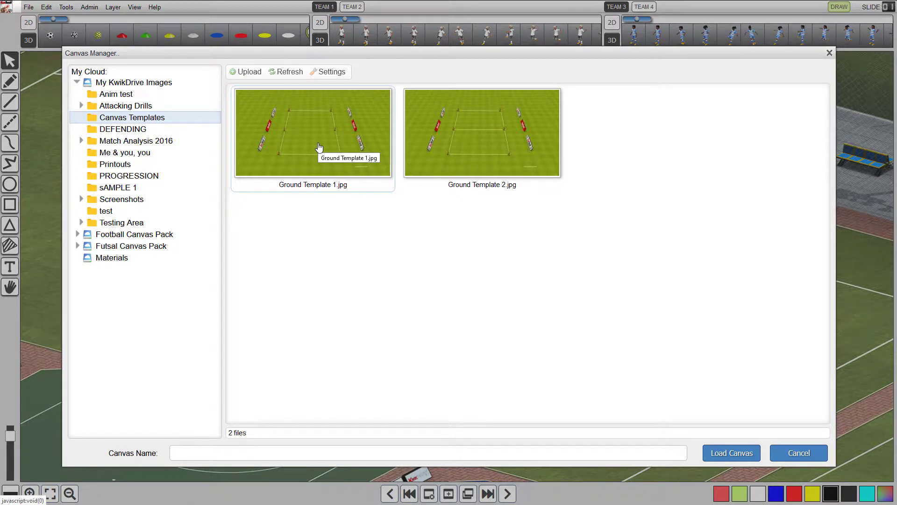
left_click(152, 117)
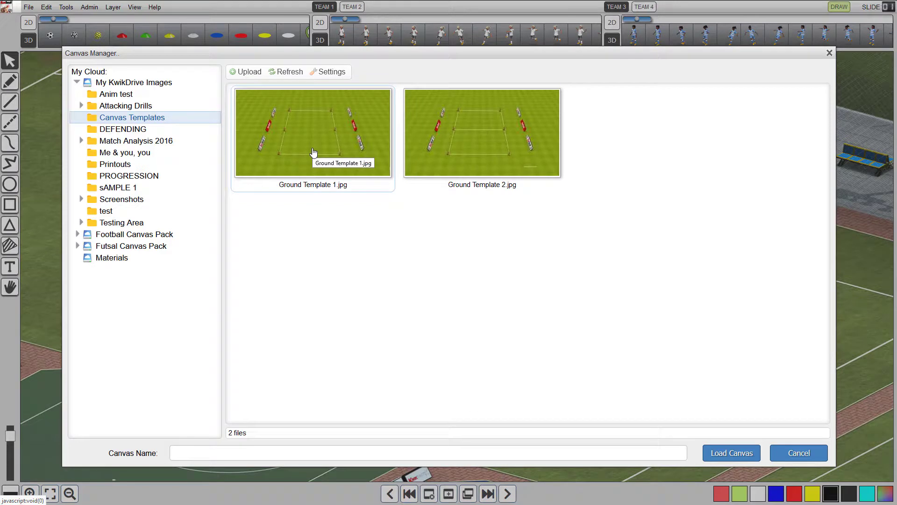
left_click(327, 156)
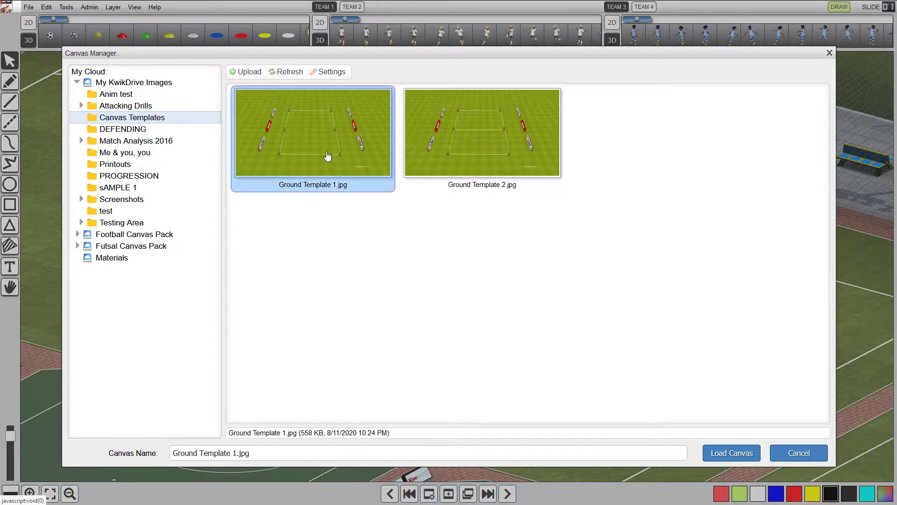
left_click(722, 456)
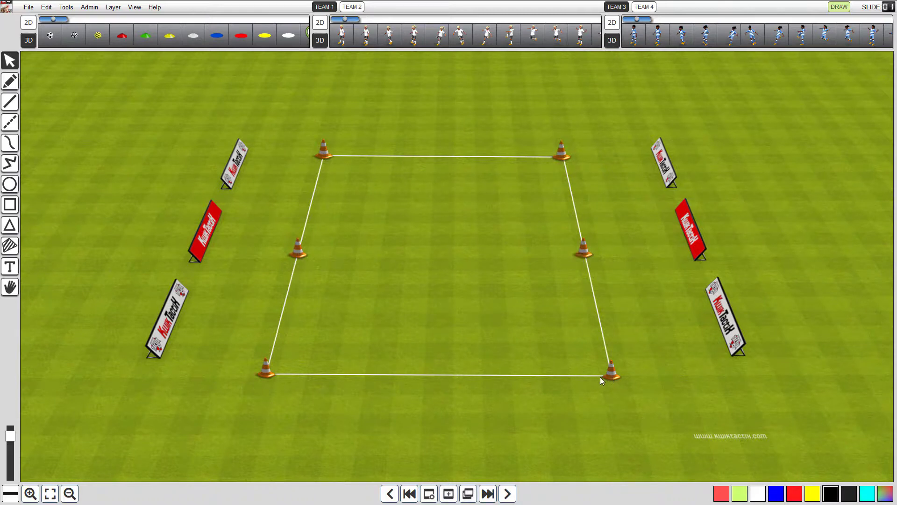
Place two white-shirted 3D Team 1 players in the marked area, one by the far-right cone and one by the near-left cone.
left_click_drag(268, 225, 609, 416)
left_click_drag(343, 36, 542, 165)
left_click_drag(343, 36, 294, 344)
left_click(281, 345)
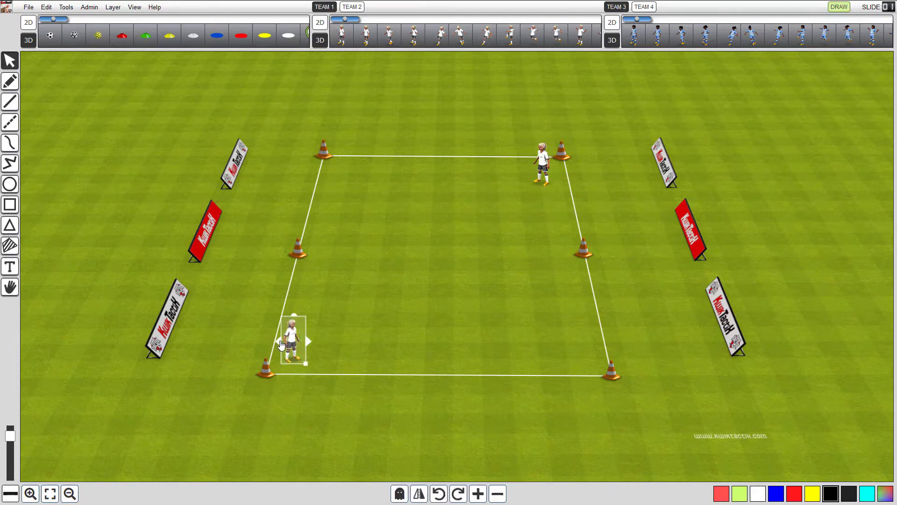
left_click(370, 322)
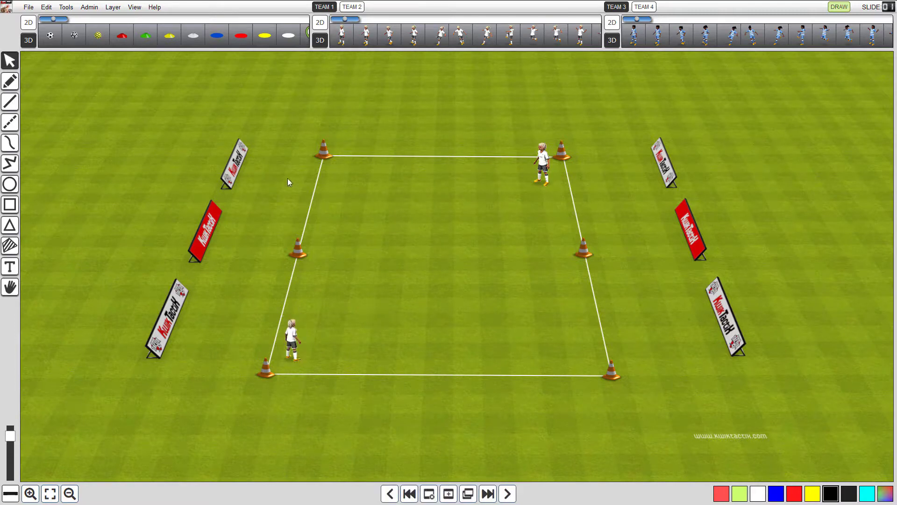
Select both white-shirted players together and delete them from the training area.
left_click_drag(267, 113, 579, 416)
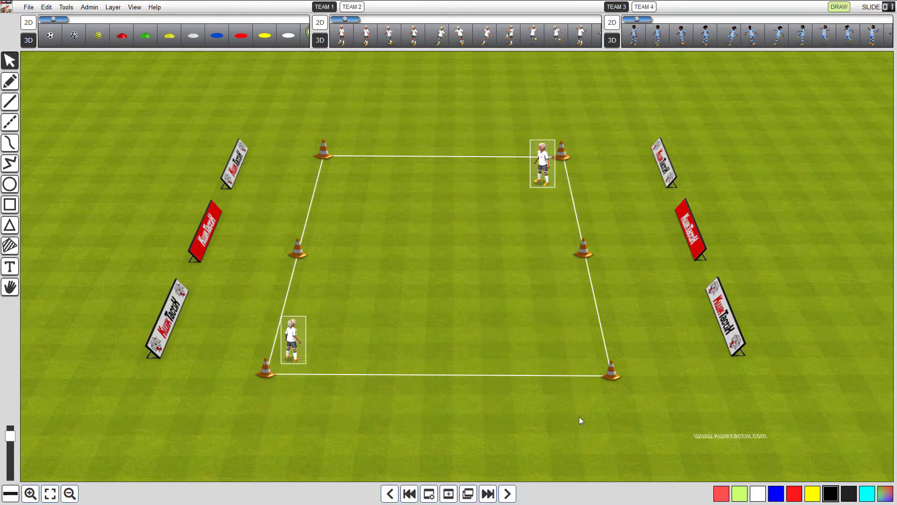
left_click(578, 416)
key("Delete")
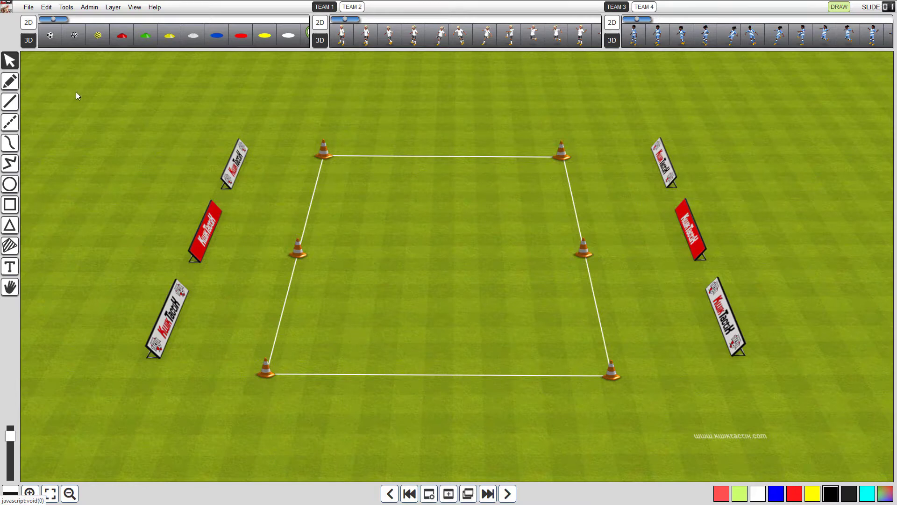
Load Ground Template 2.jpg from the Canvas Templates folder as the project's canvas.
left_click(66, 7)
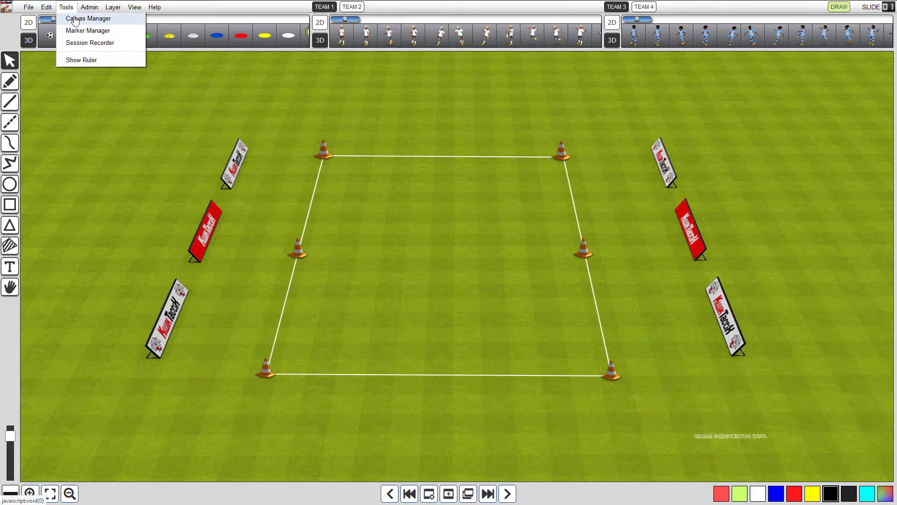
left_click(75, 19)
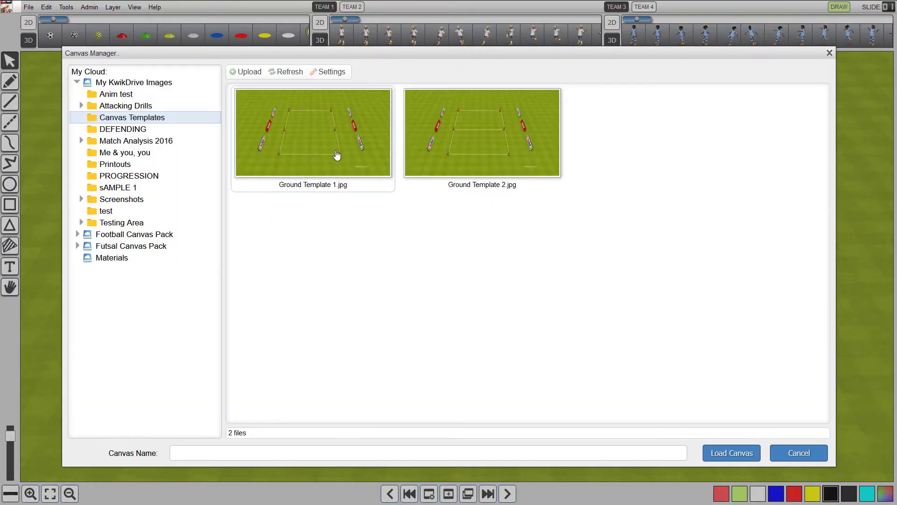
left_click(484, 155)
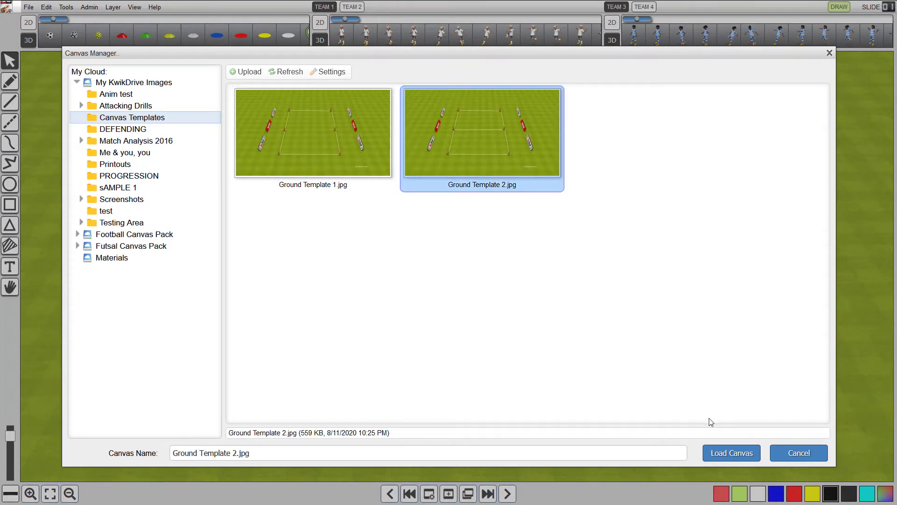
left_click(725, 454)
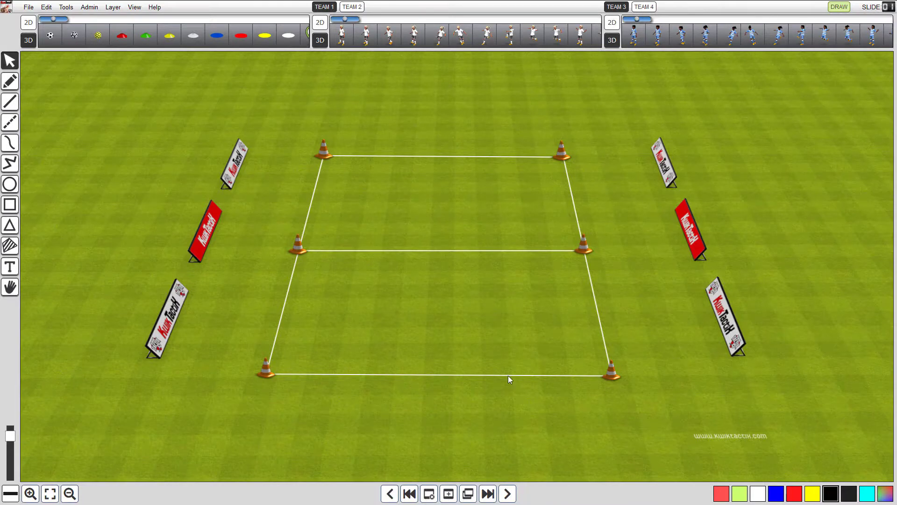
left_click_drag(335, 245, 437, 274)
left_click_drag(551, 251, 638, 278)
left_click_drag(421, 253, 402, 277)
Place a white-shirted 3D Team 1 player inside the marked area beside the far-right cone.
left_click_drag(362, 39, 539, 179)
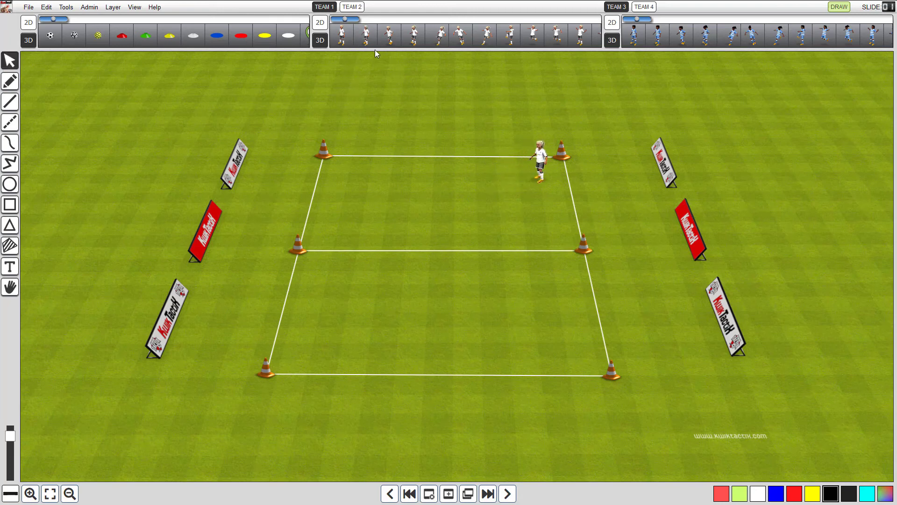